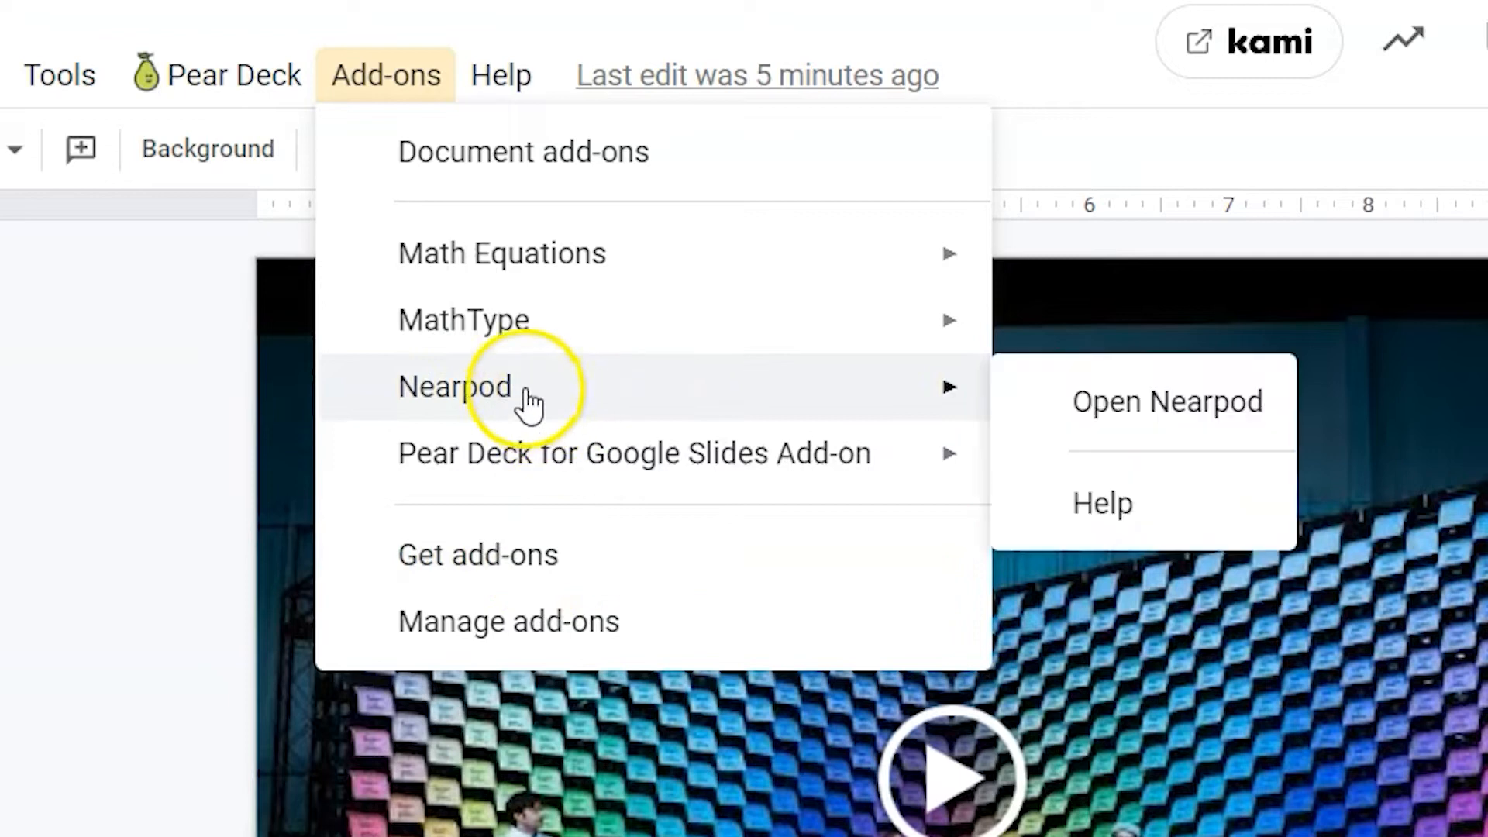
Step: Open the Nearpod add-on for the presentation and begin editing the lesson to reach its list of slide features
left_click(1194, 411)
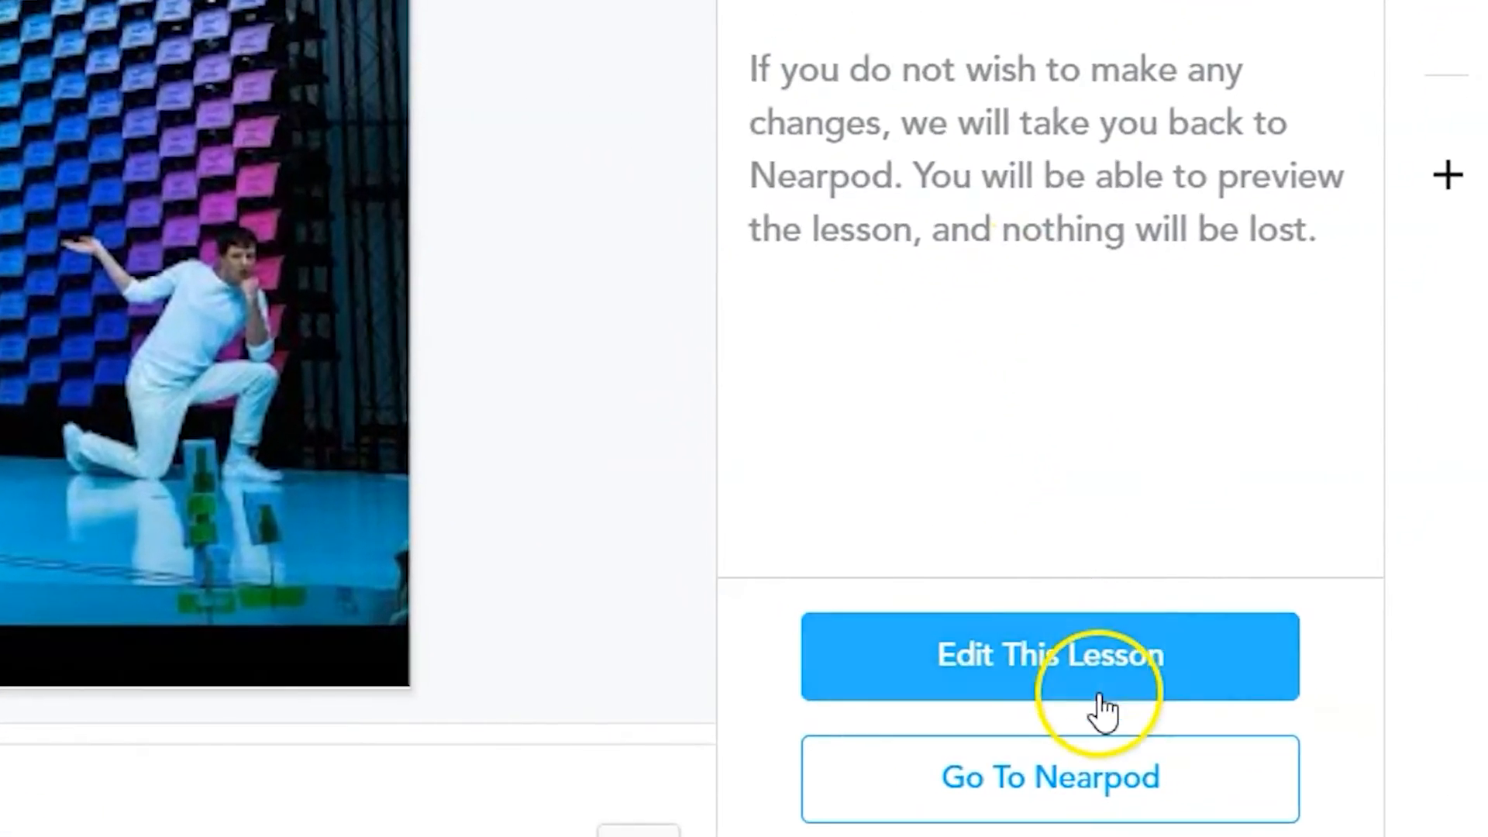
left_click(1279, 733)
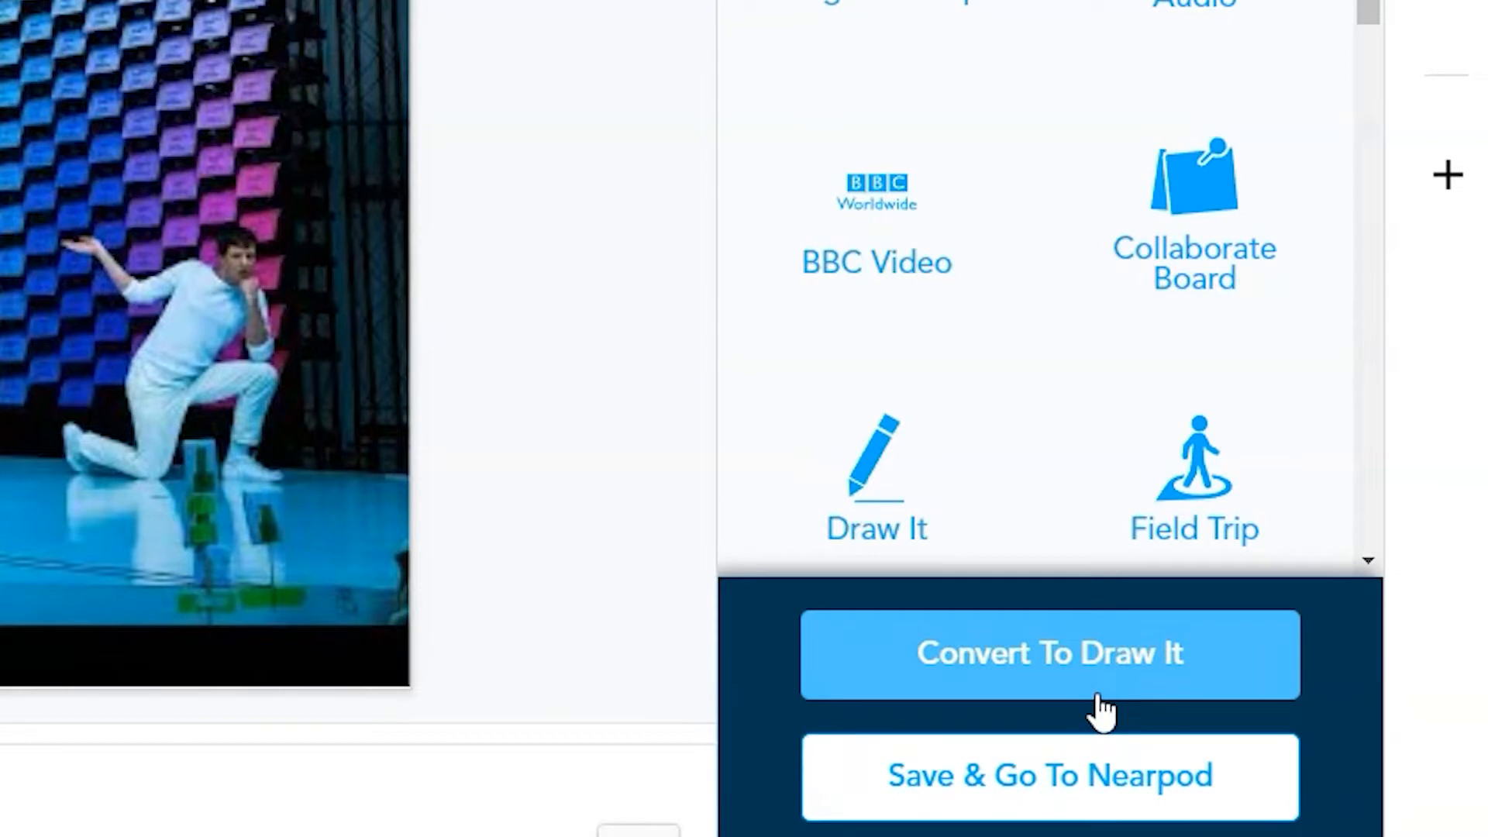
left_click(1101, 692)
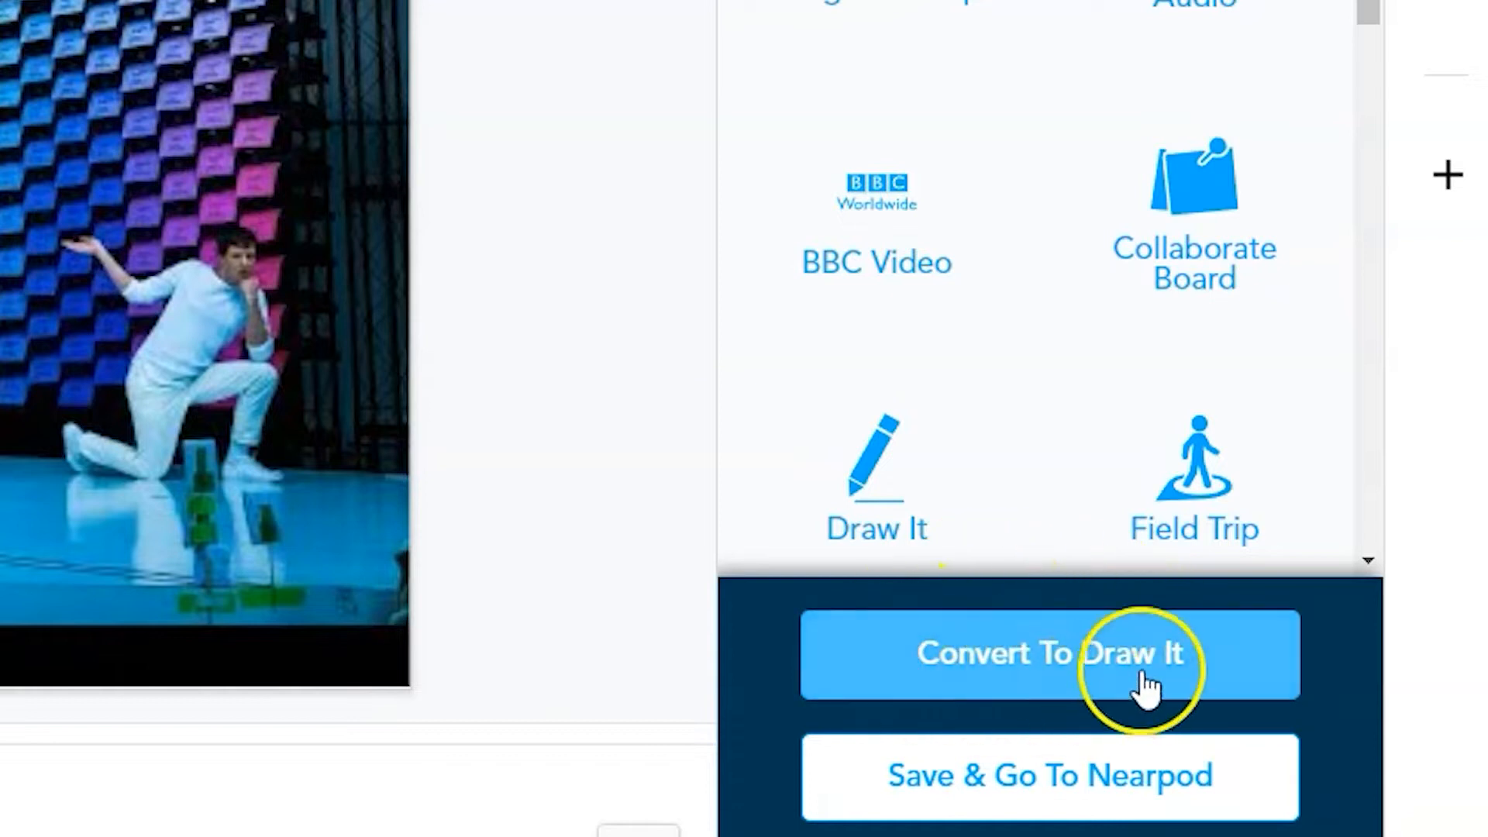
left_click_drag(1366, 14, 1335, 552)
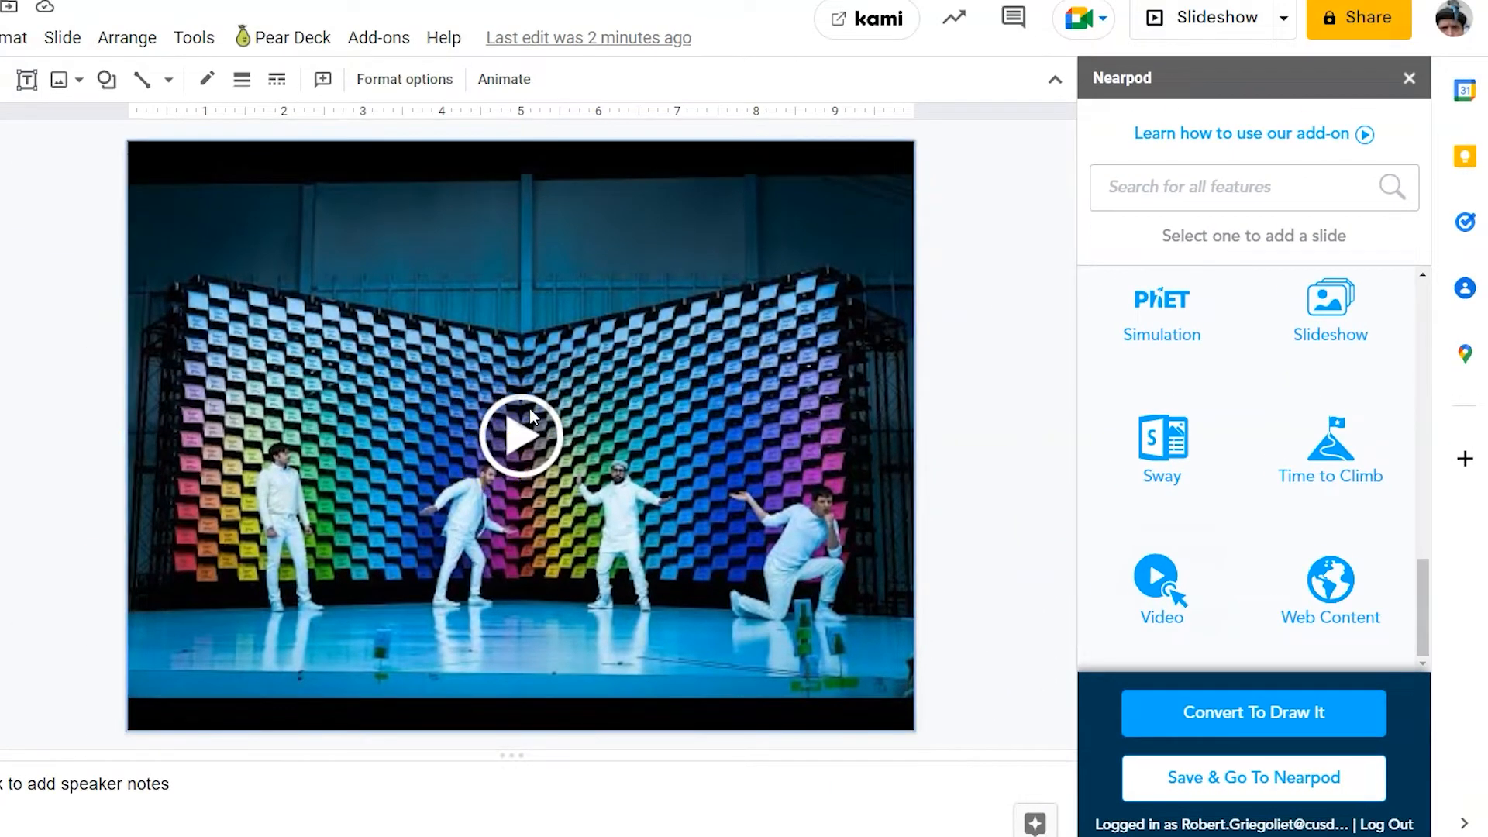
Step: Play the embedded OK Go video on the slide and copy its share link
left_click(531, 417)
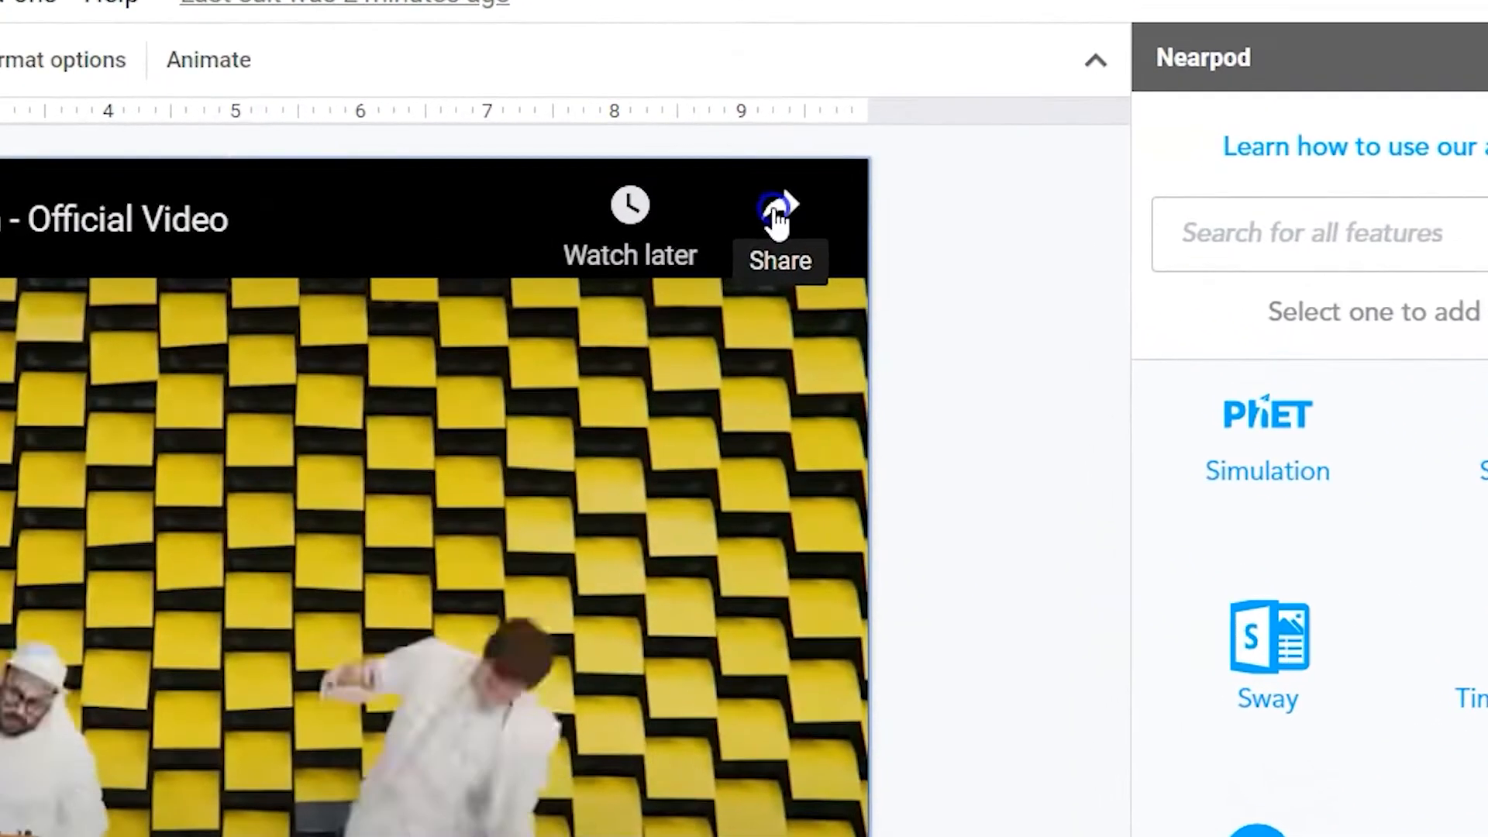
left_click(776, 215)
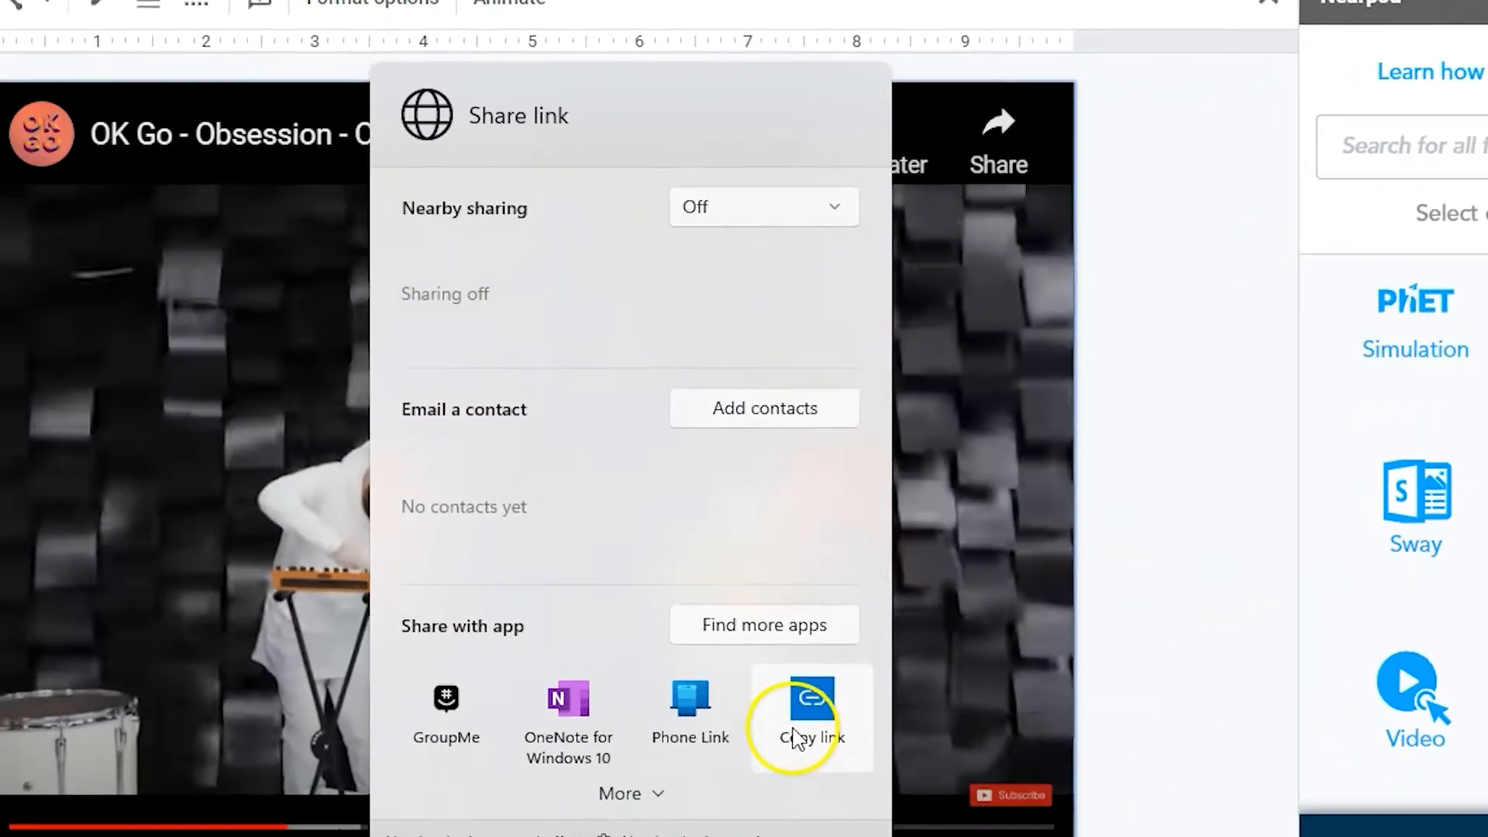
left_click(799, 732)
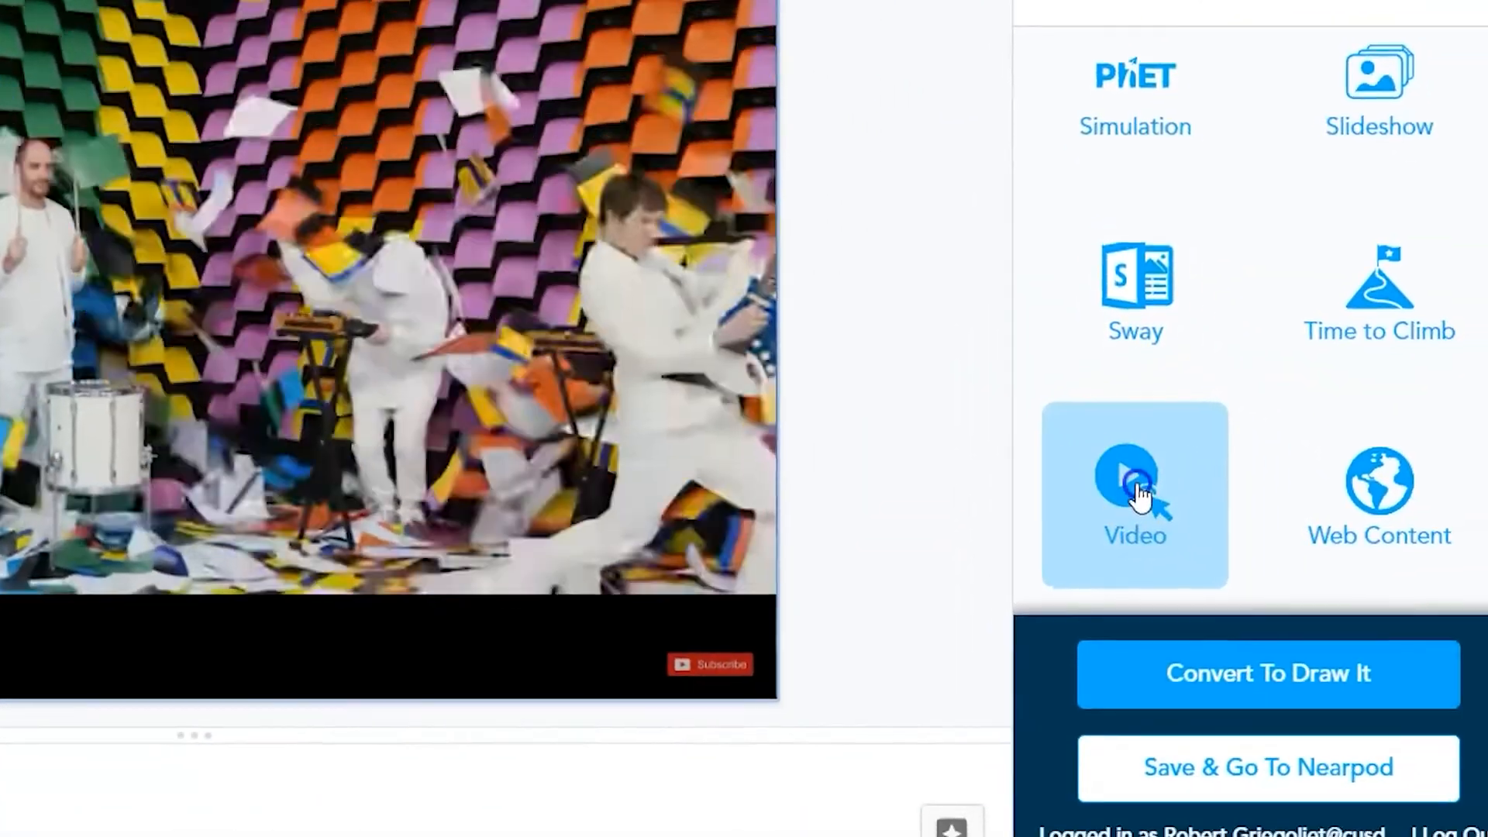
left_click(1137, 490)
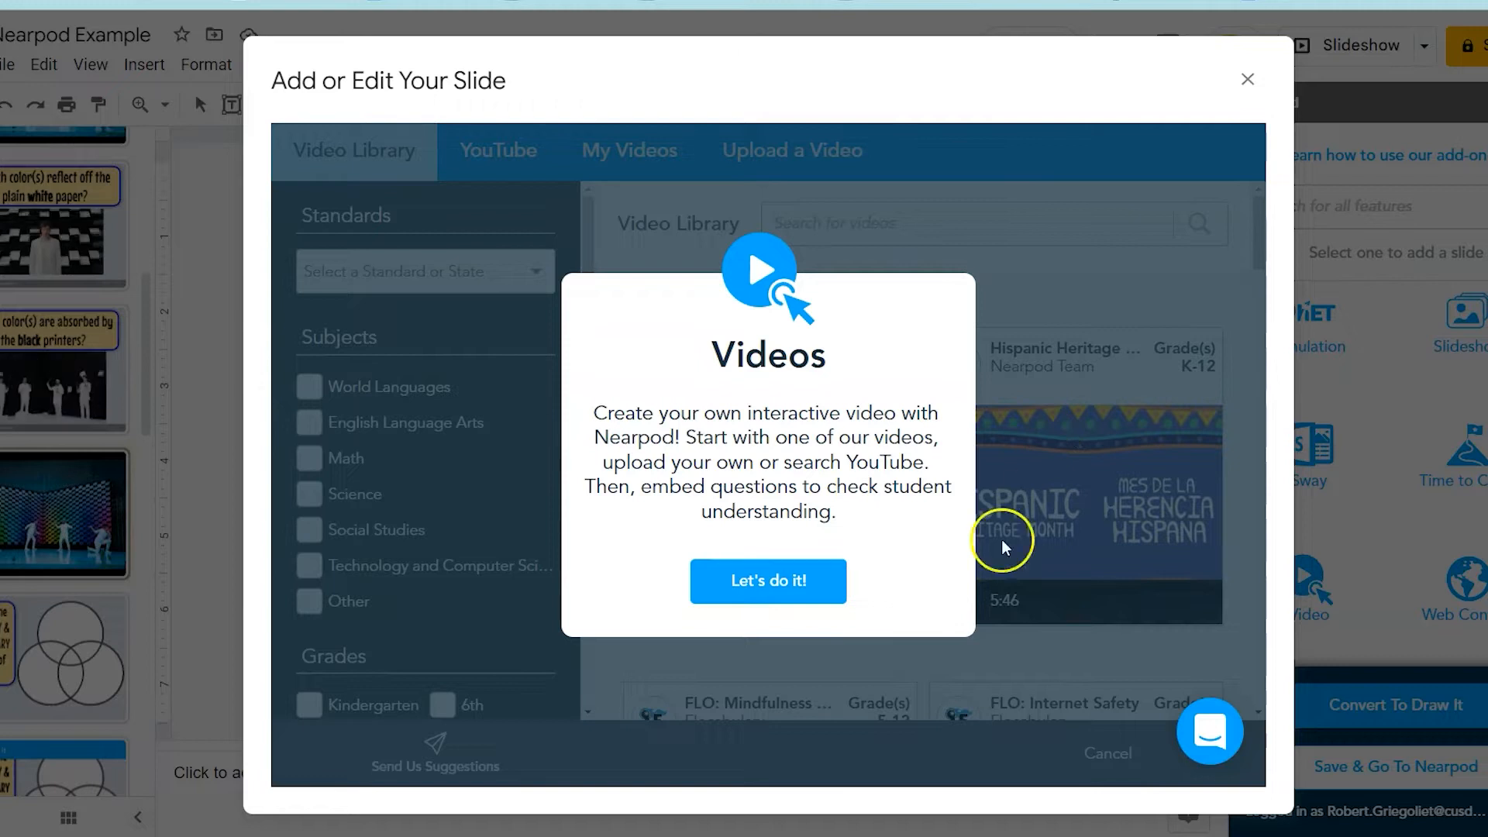
left_click(772, 583)
left_click(809, 223)
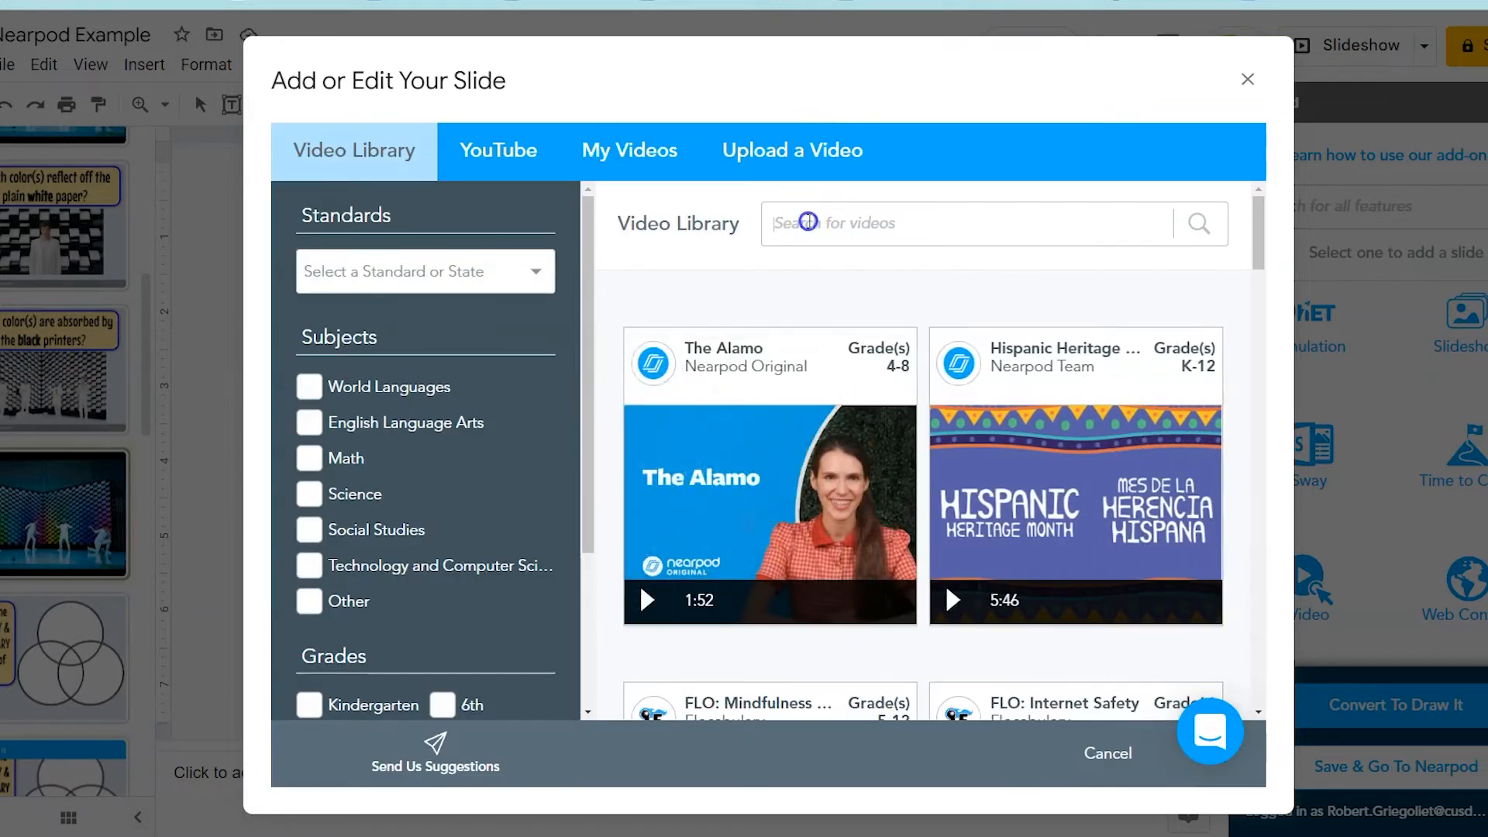
left_click(648, 149)
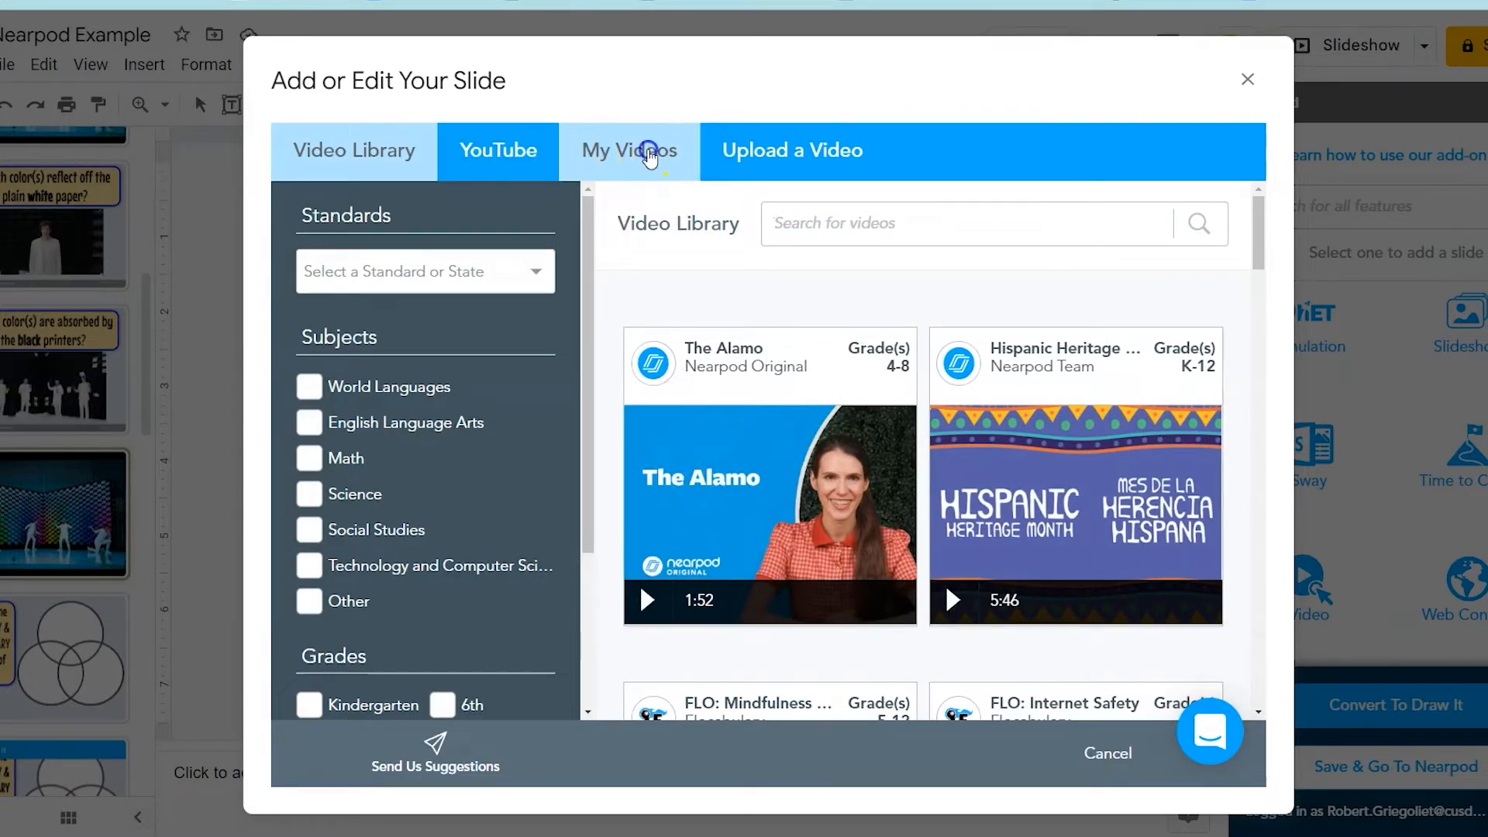
left_click(509, 168)
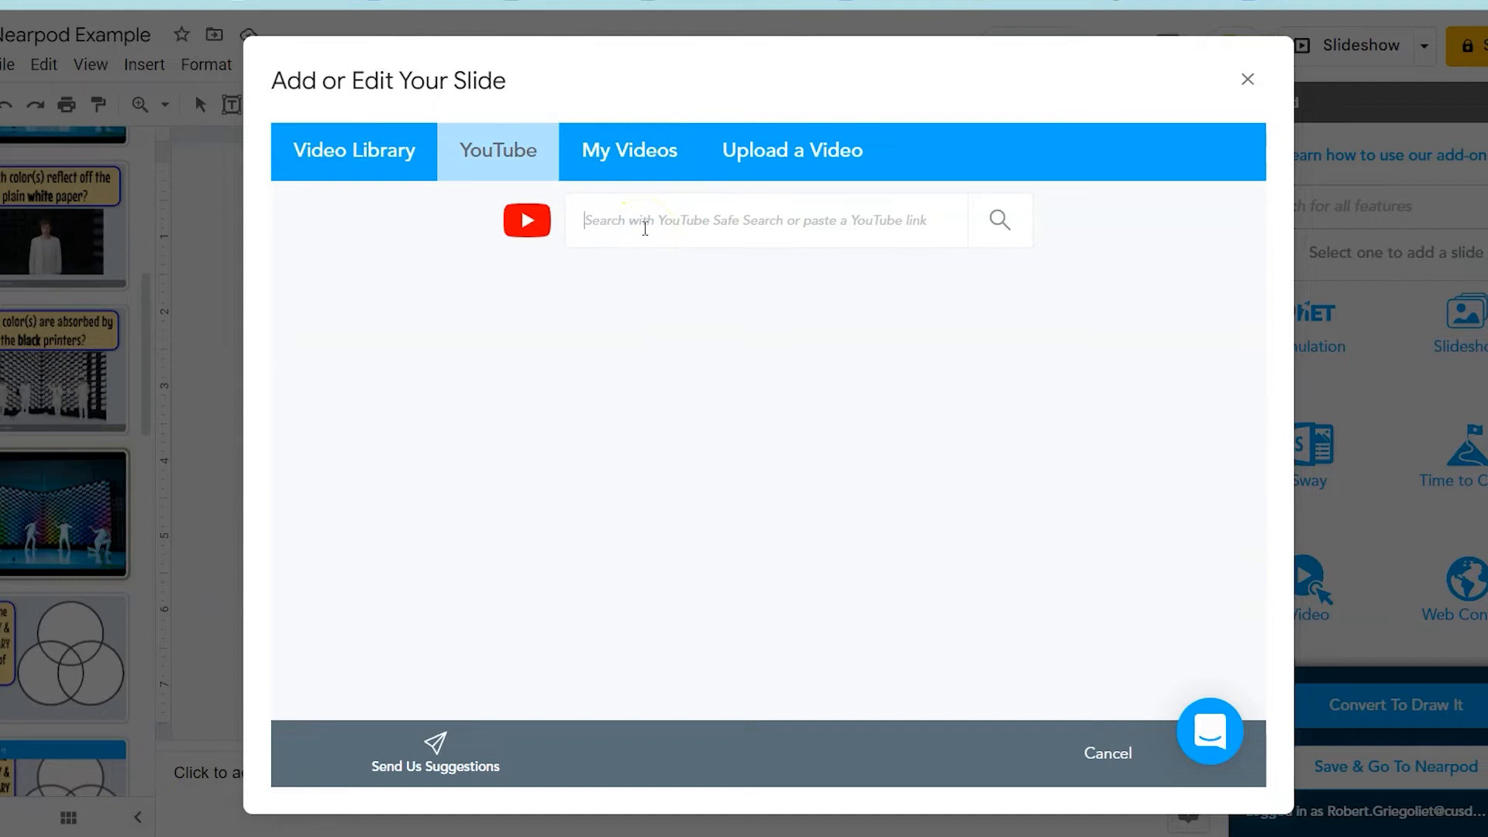
type("https://youtu.be/LgmxMuW6Fsc")
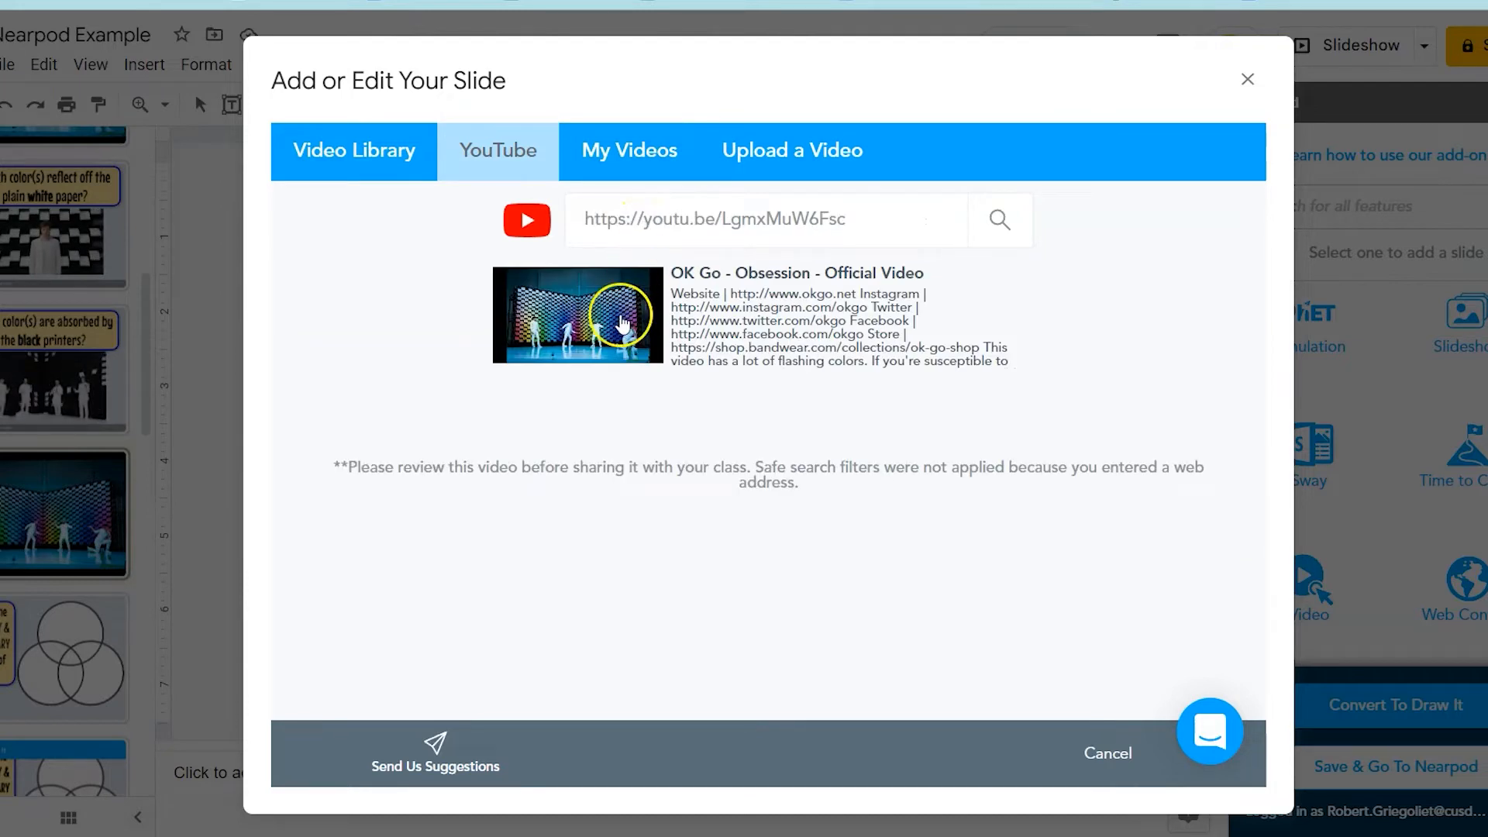
left_click(623, 321)
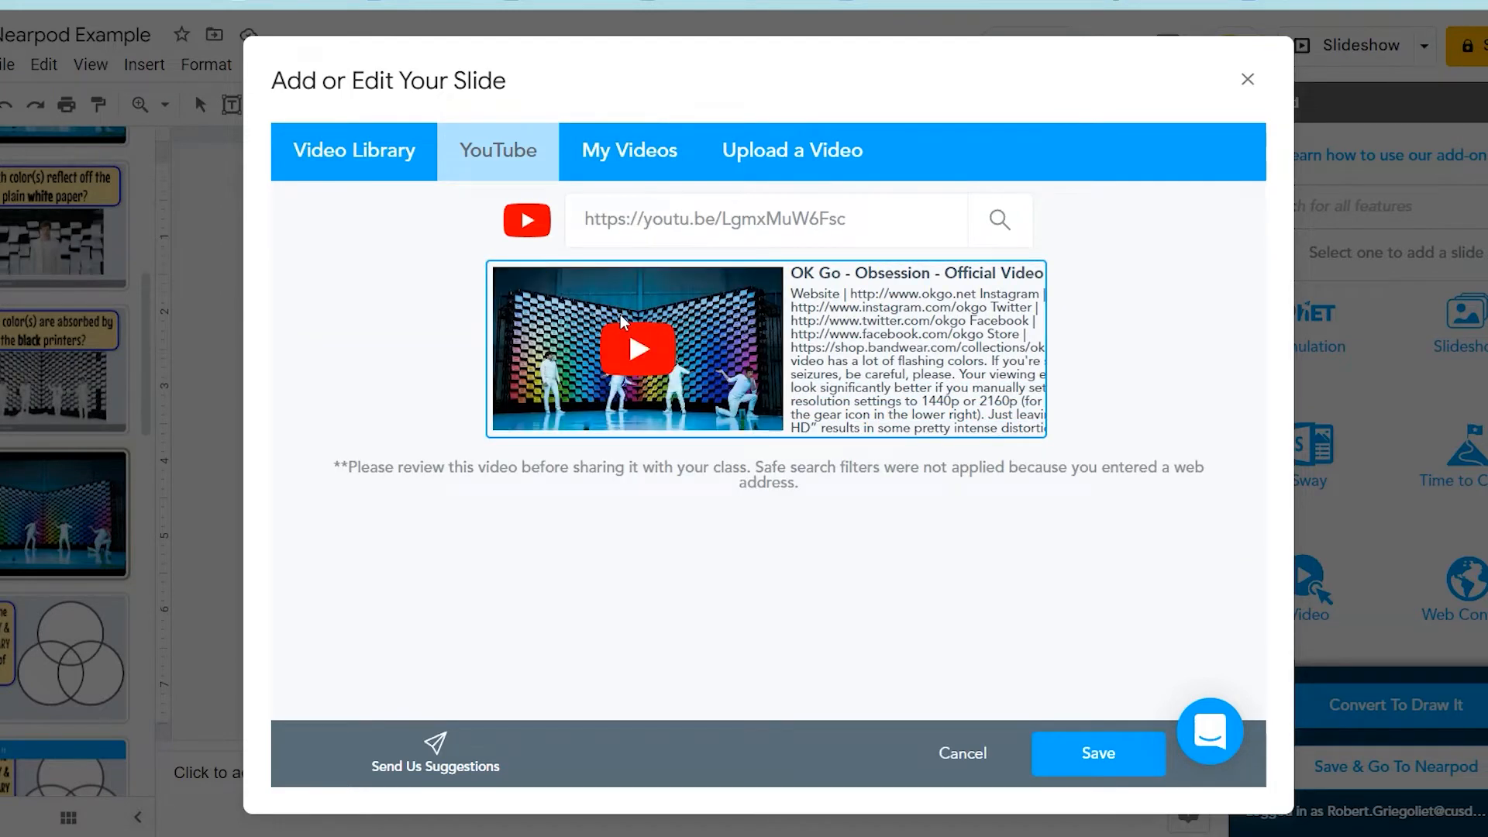
left_click(1077, 754)
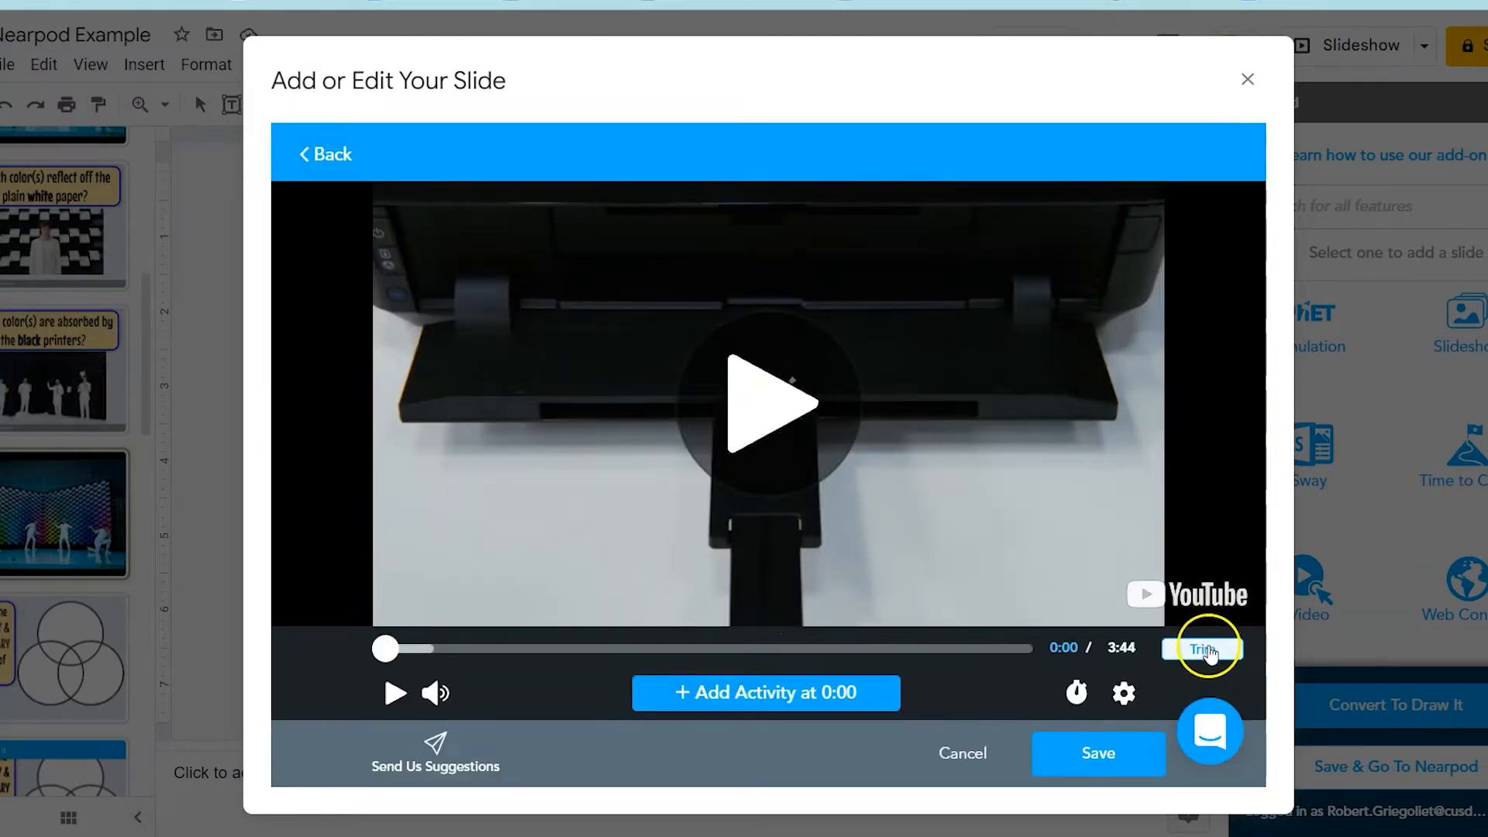
left_click(1209, 653)
Step: Set the video's trim range to start at 1:10 and end at 2:18
mouse_move(1015, 594)
left_mouse_down()
mouse_move(1003, 598)
mouse_move(1014, 611)
mouse_move(837, 596)
mouse_move(1007, 595)
left_mouse_up()
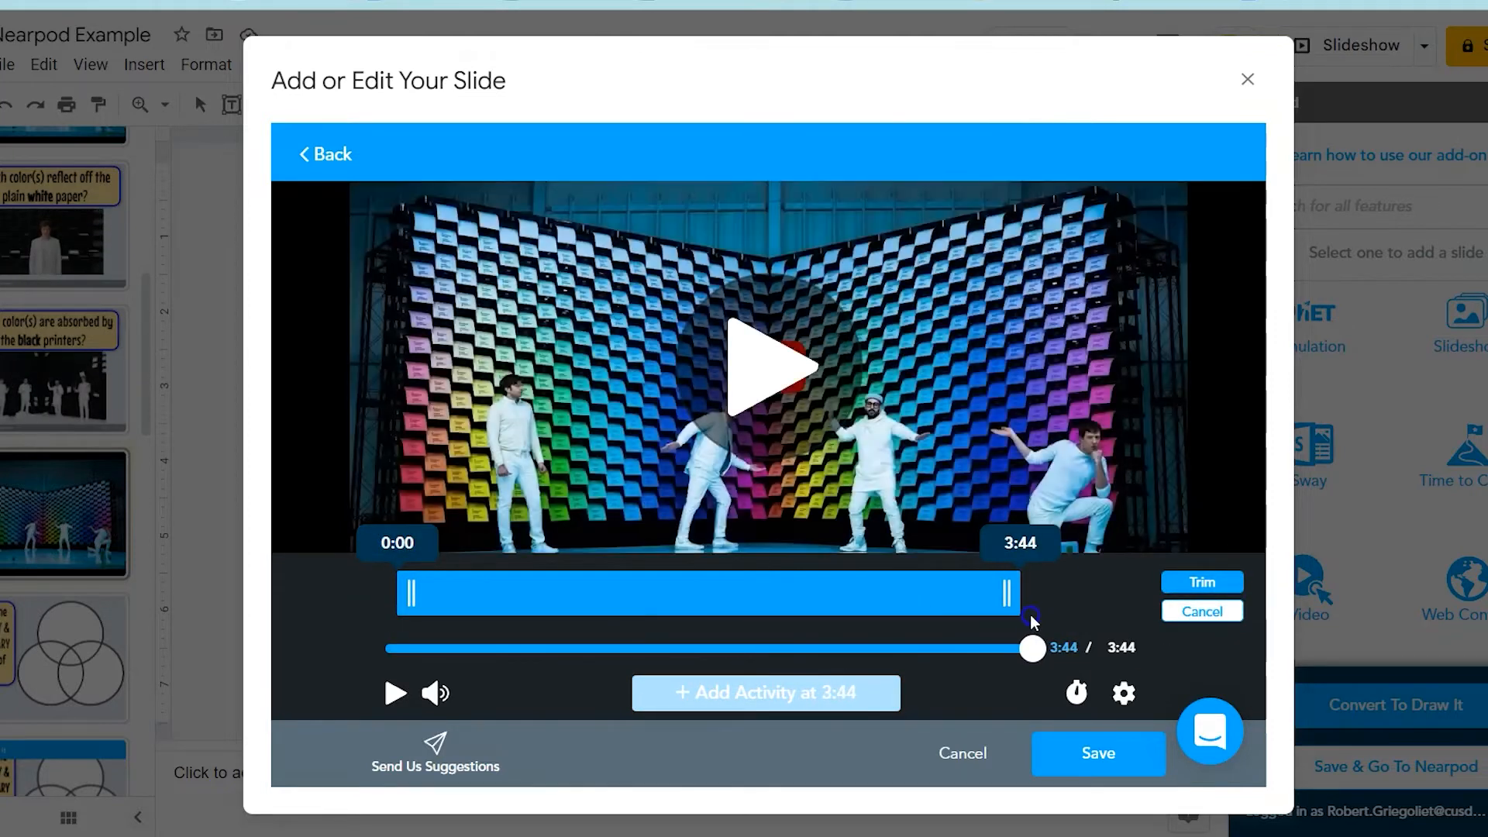
left_click_drag(416, 591, 609, 592)
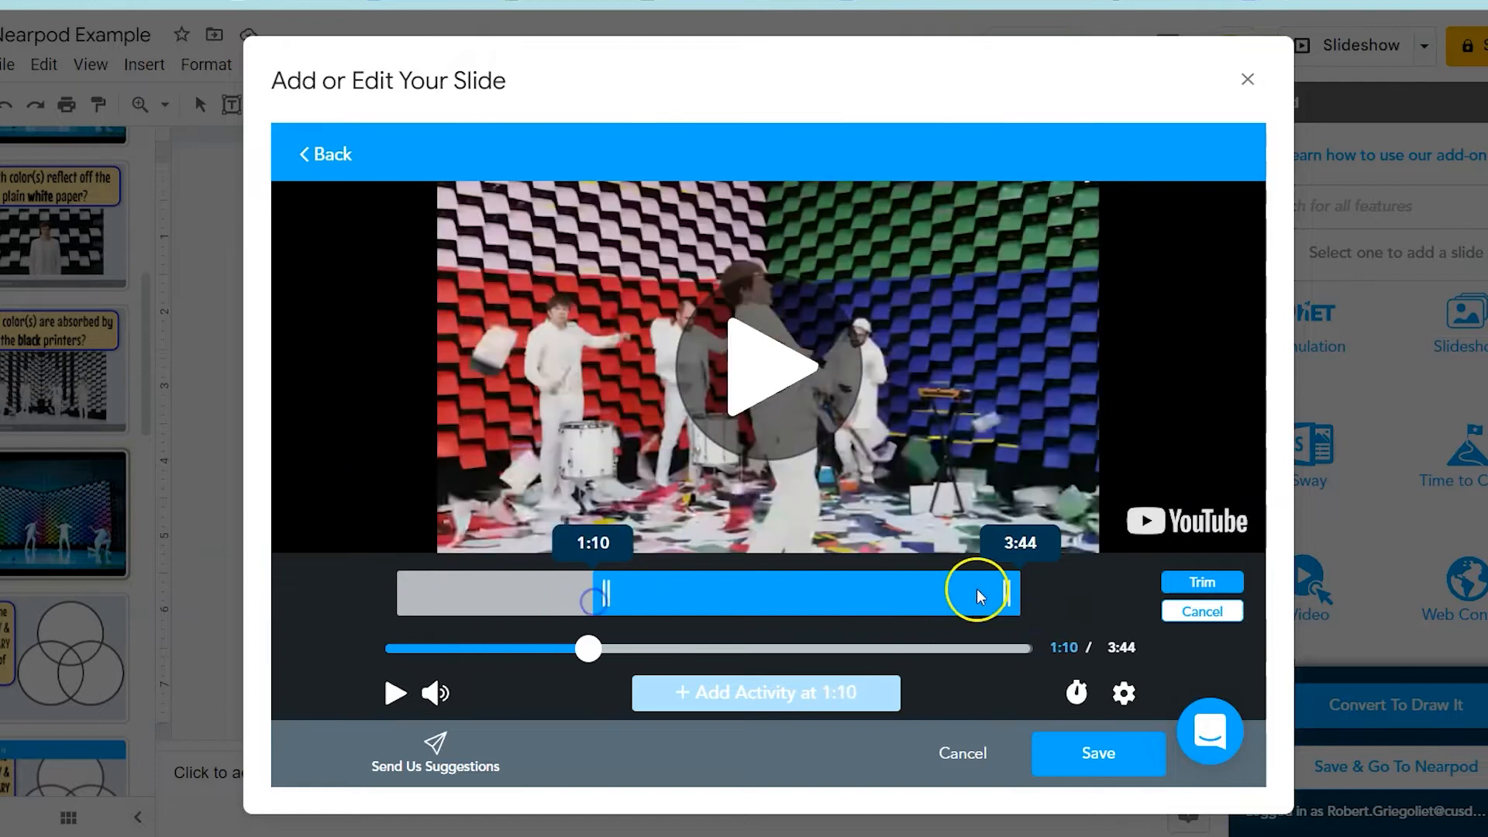
left_click_drag(1016, 576, 775, 594)
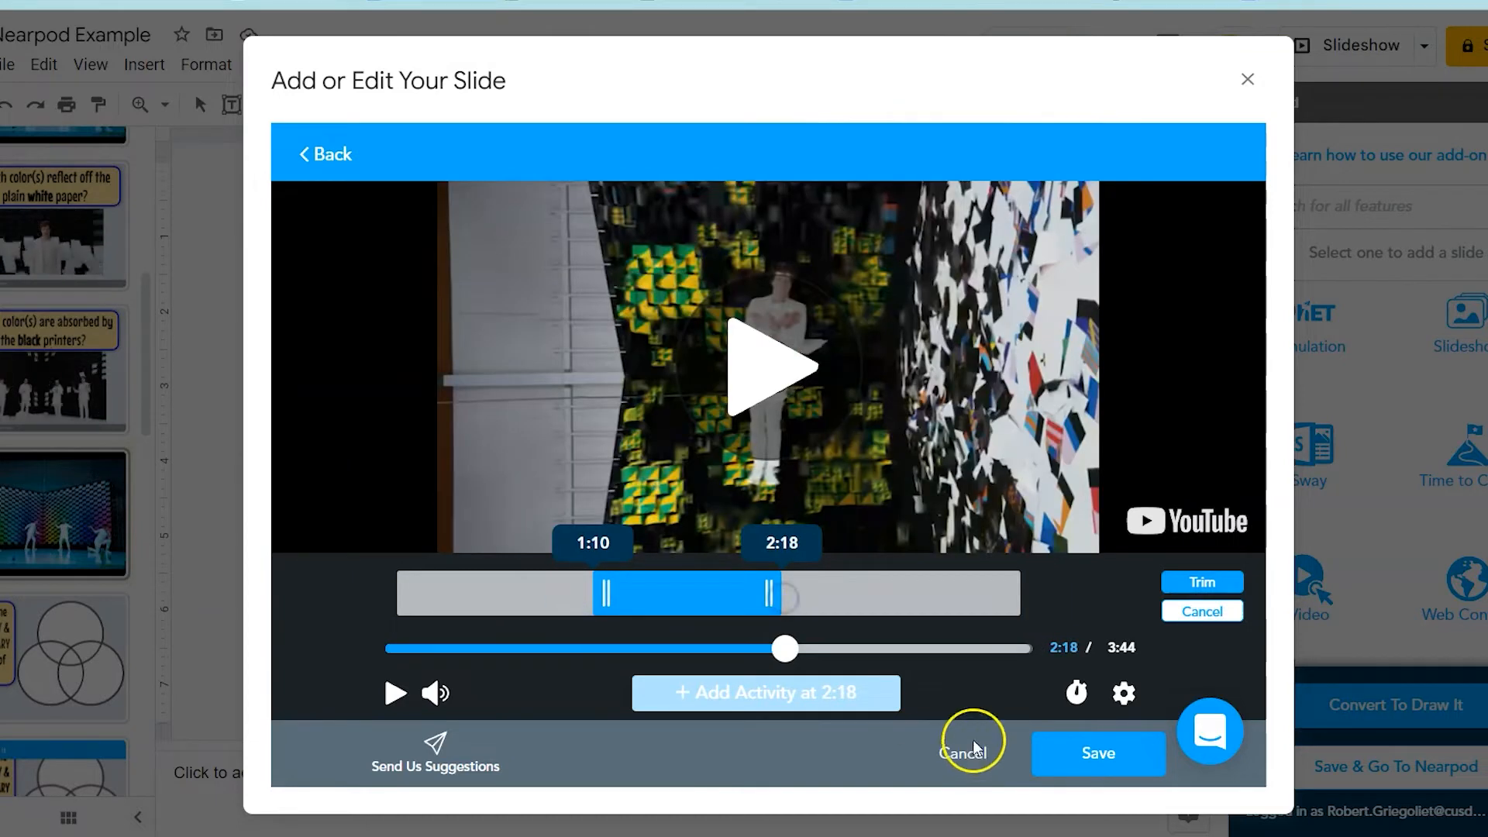
Step: Trim the video so that it runs from 0:00 to 0:24
left_click_drag(601, 597, 397, 613)
left_click_drag(773, 595, 465, 598)
left_click(1200, 580)
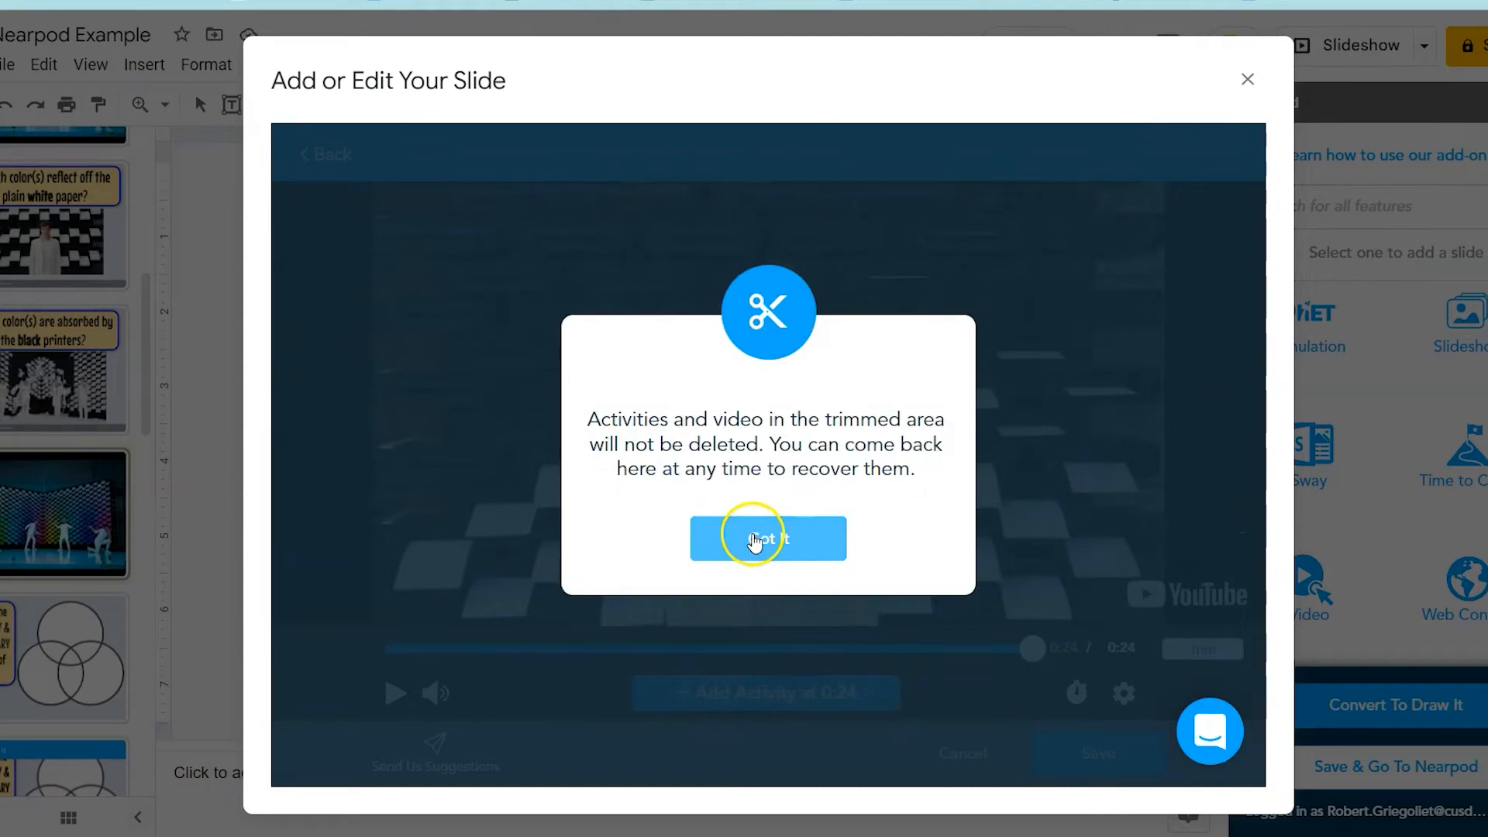
left_click(754, 540)
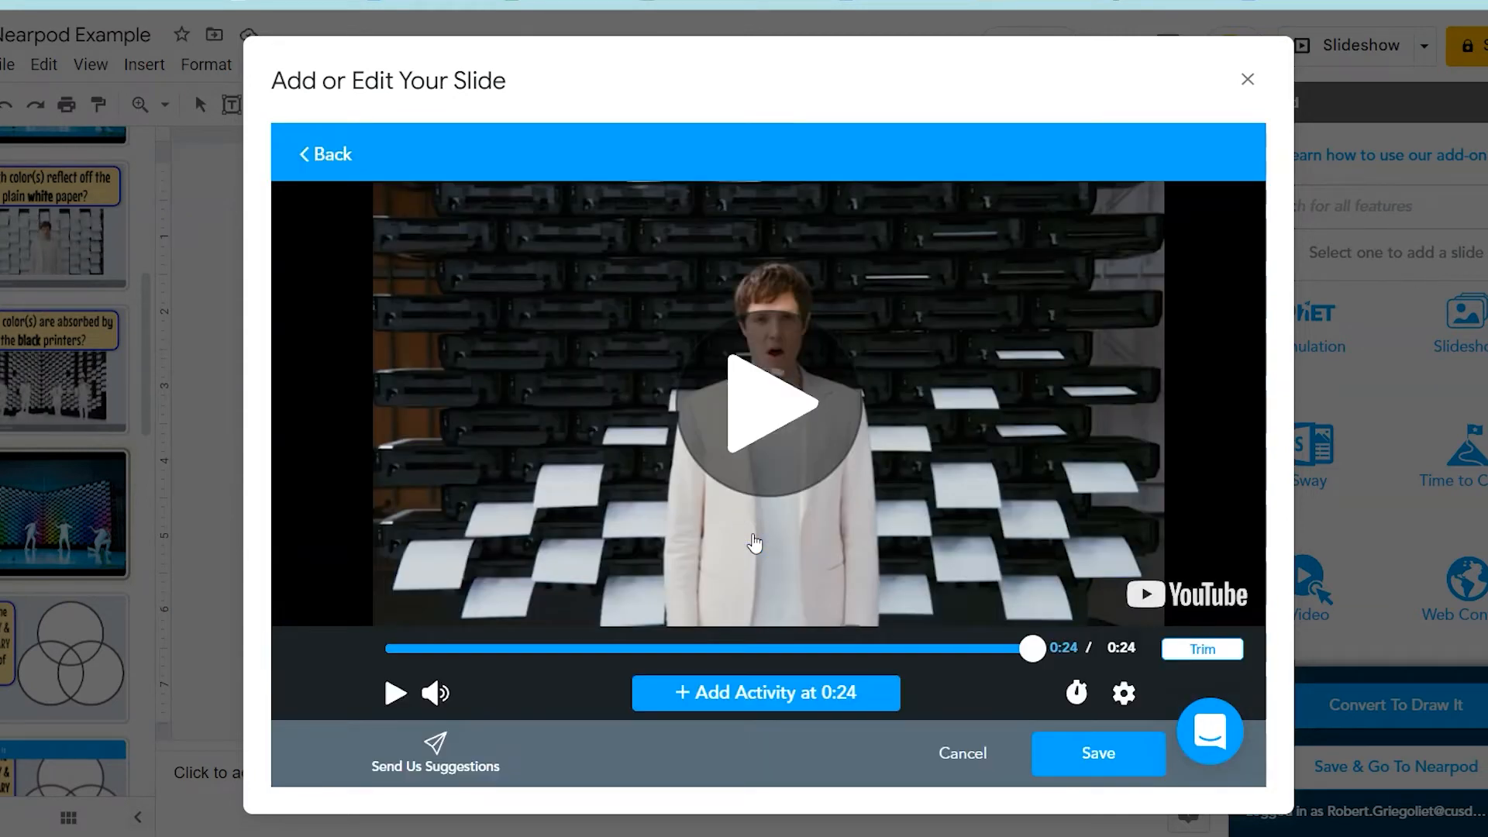
Step: Check which activity types can be added to the video at 0:22, and save the video slide
left_click_drag(1032, 648, 982, 646)
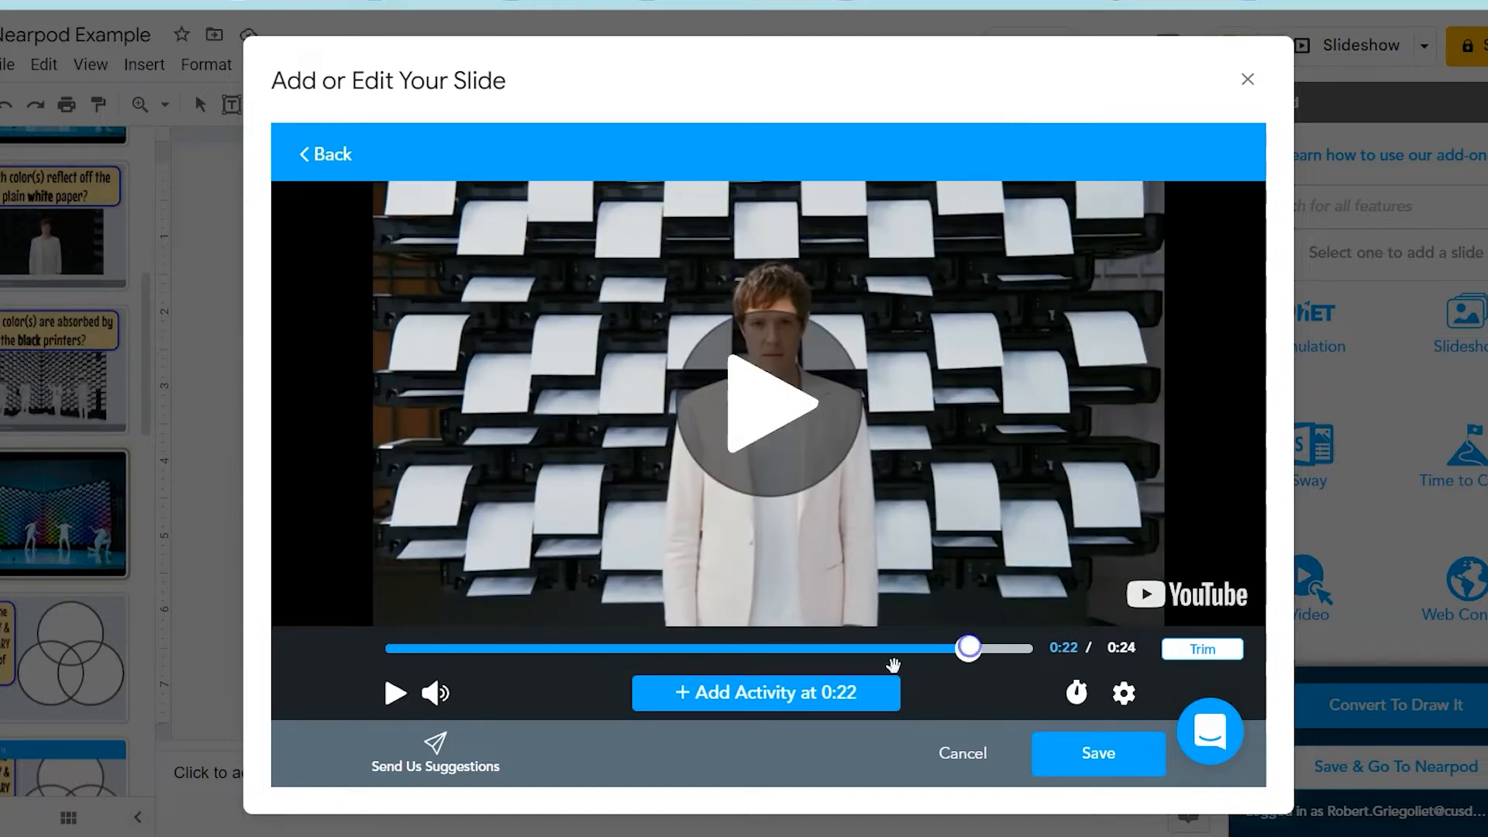
left_click(835, 691)
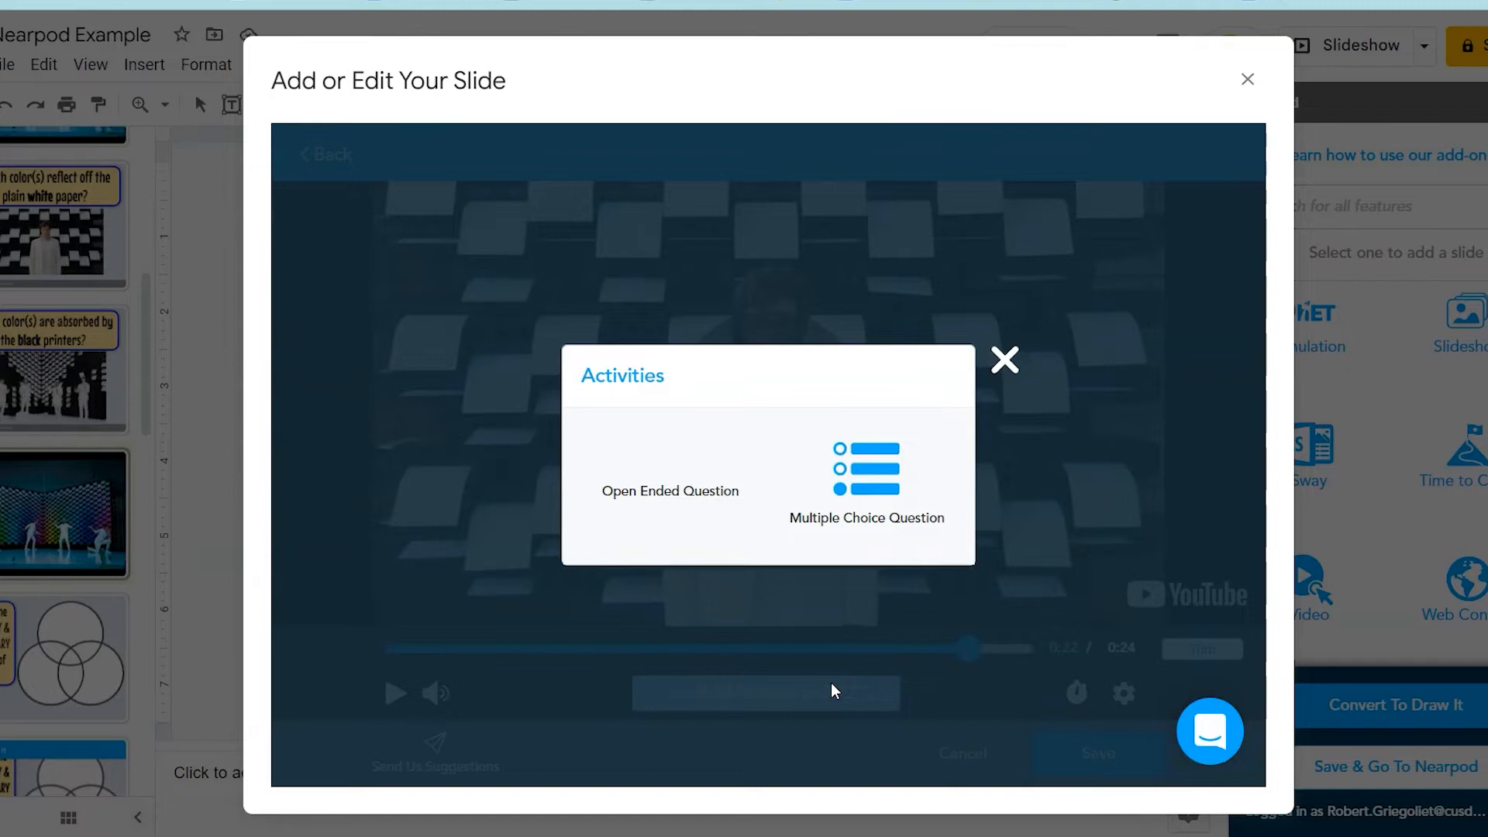
left_click(705, 511)
left_click(894, 500)
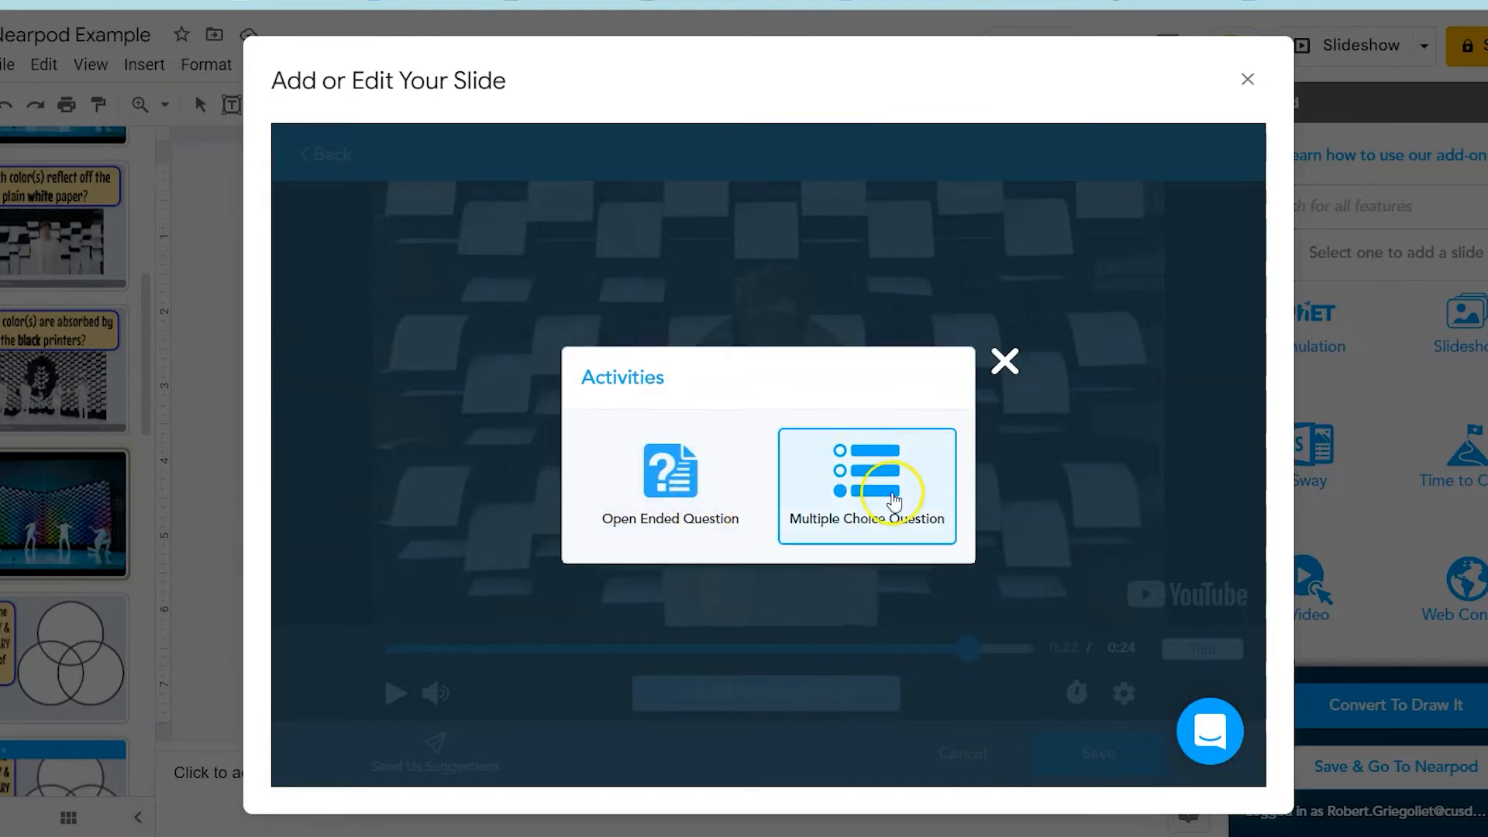
left_click(1005, 362)
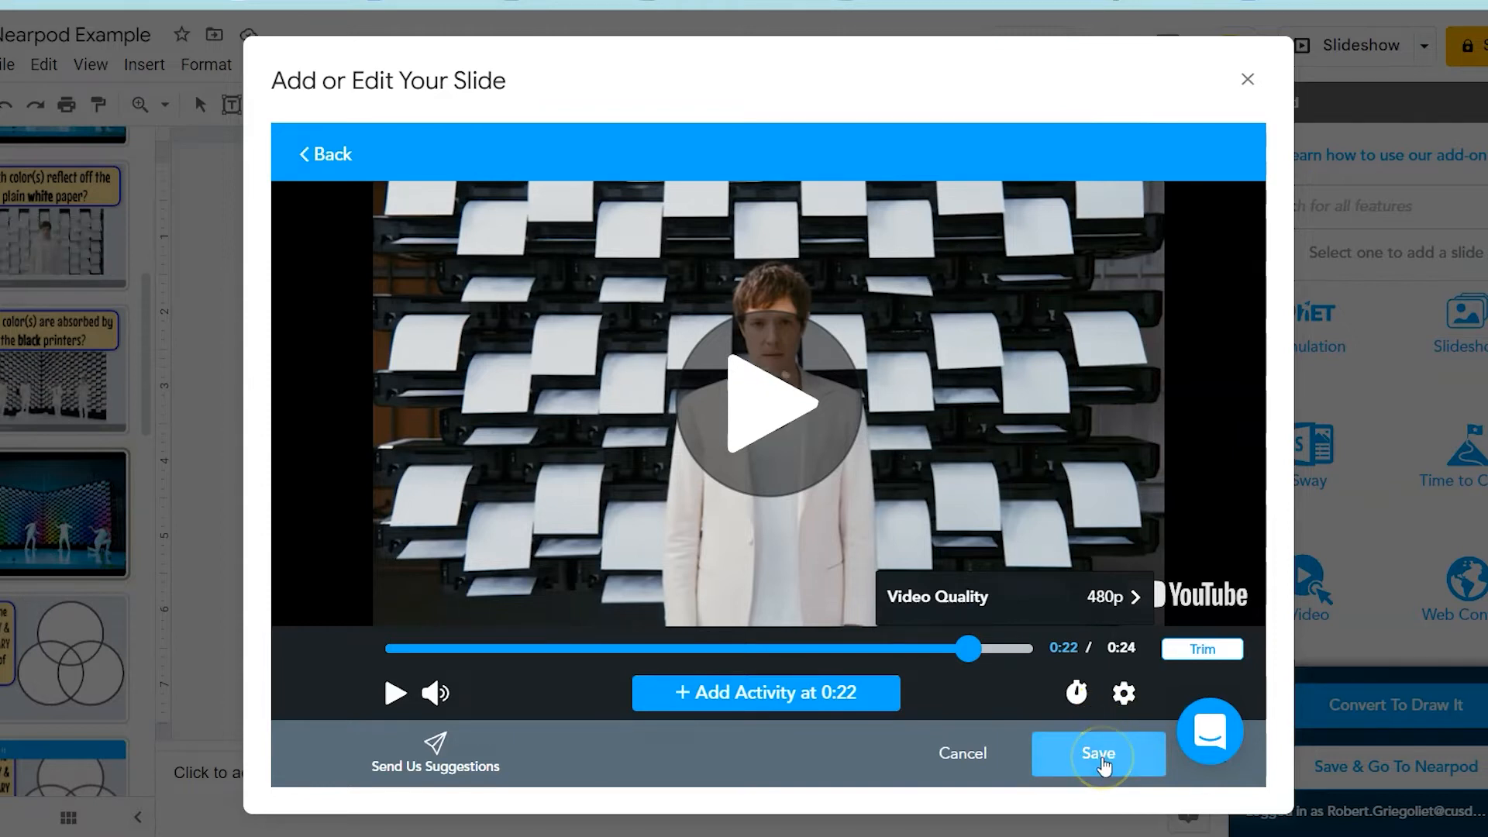
left_click(1101, 758)
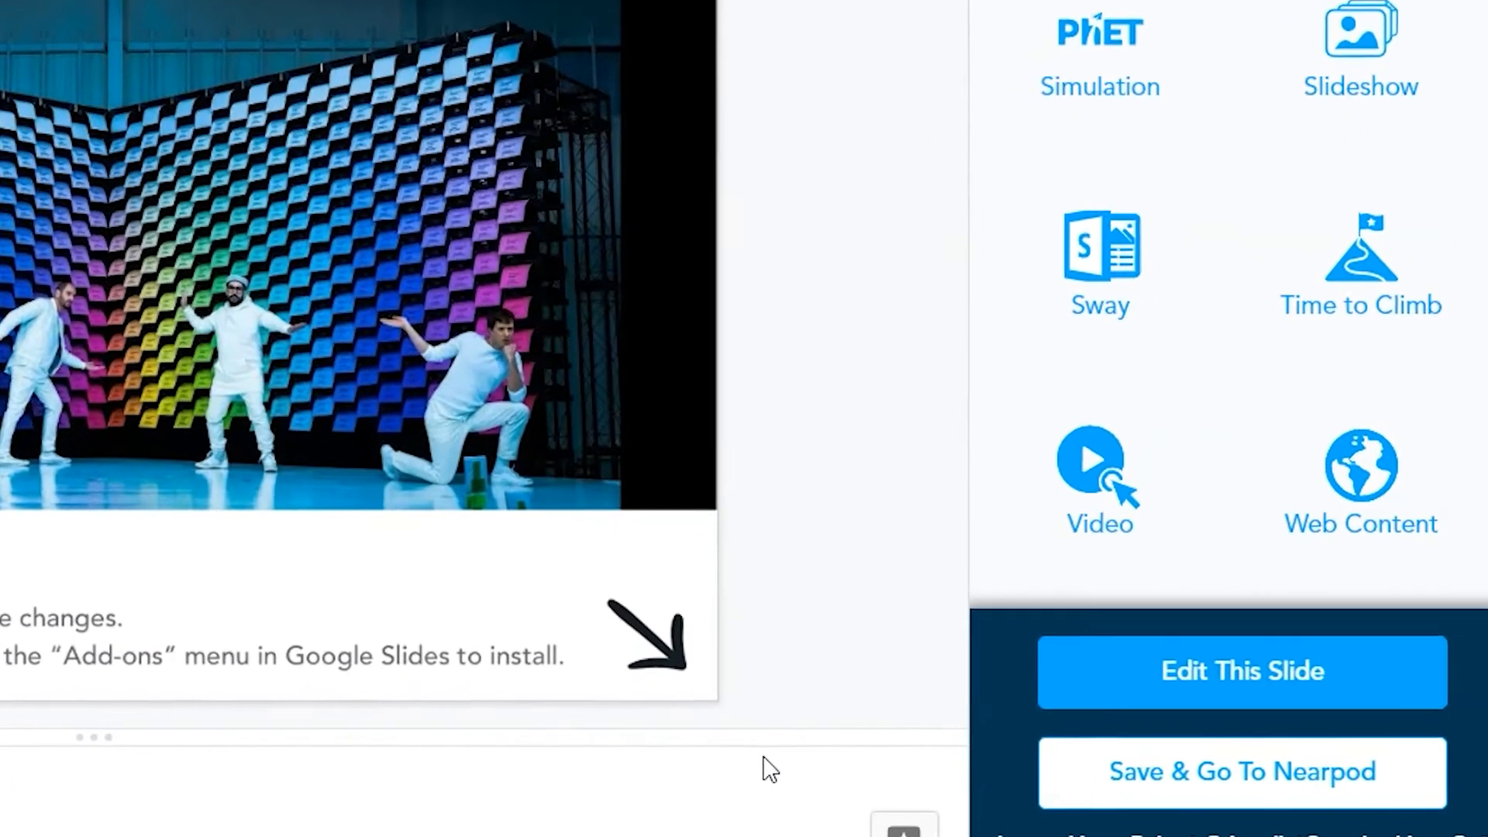
Step: Edit the Nearpod video slide to extend the end of its trim range to 2:48, and save it
left_click(1359, 762)
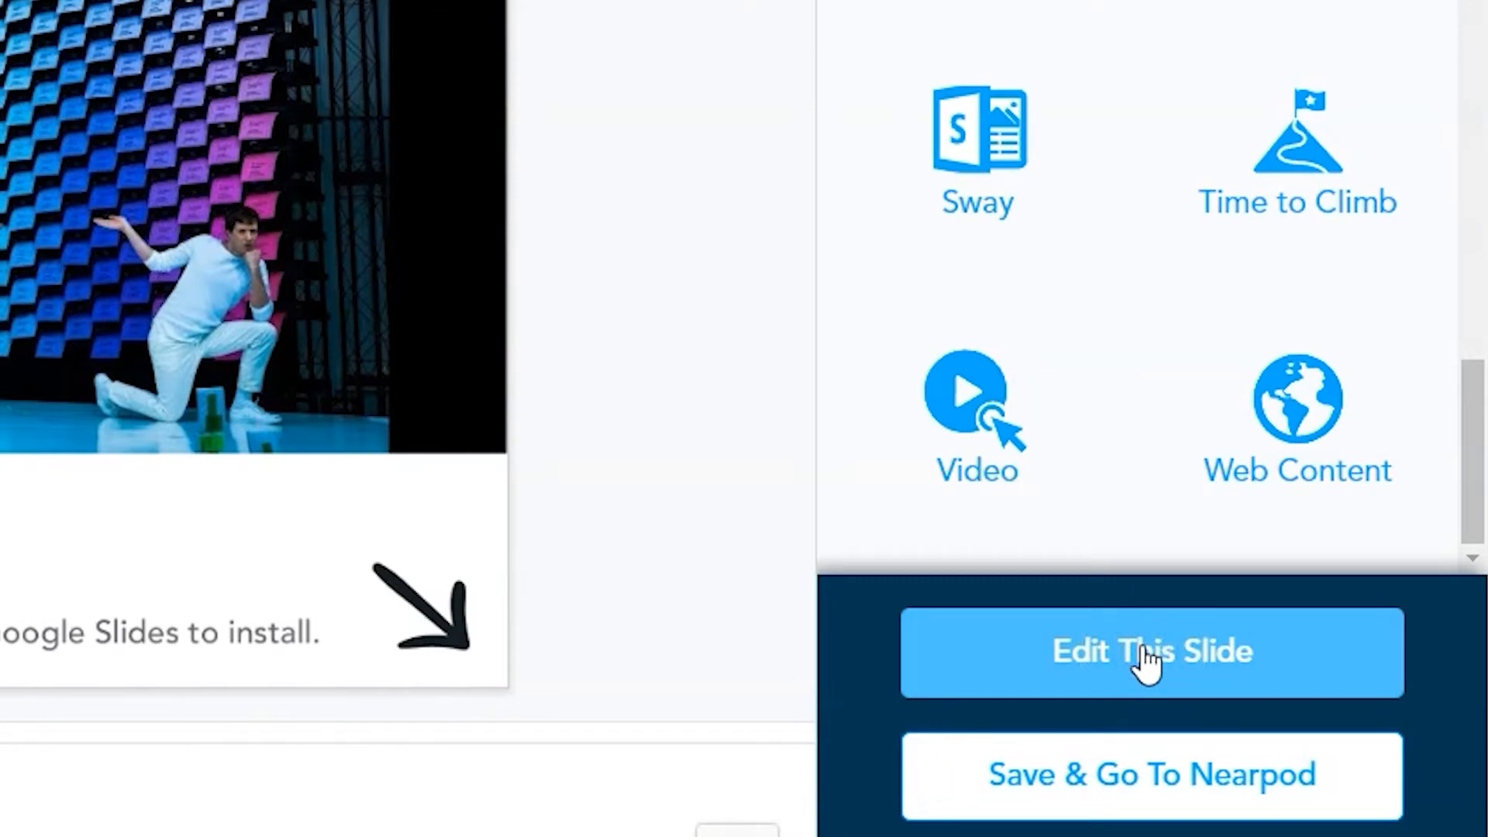
left_click(1146, 663)
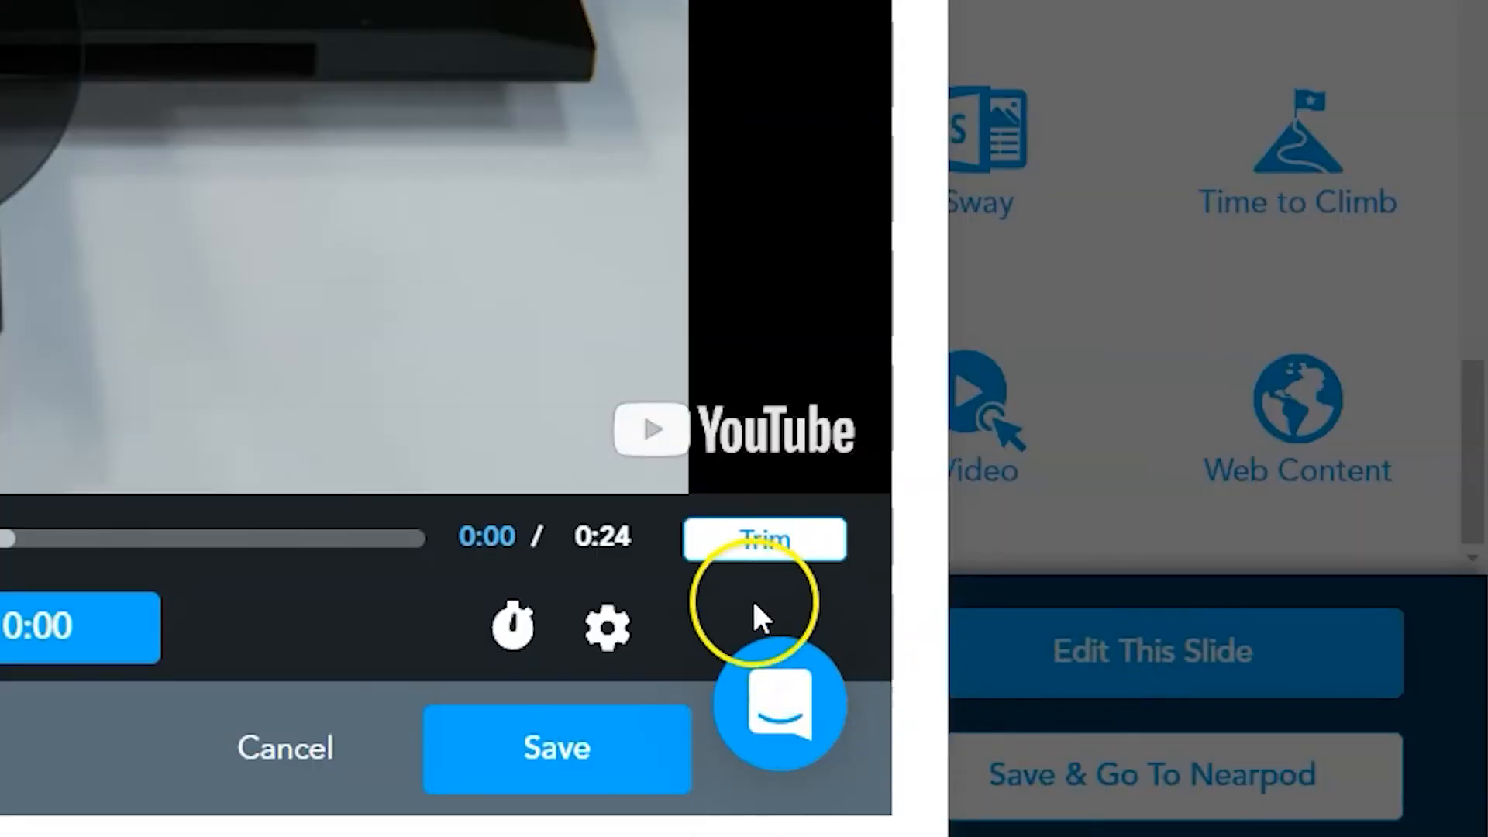
left_click(732, 545)
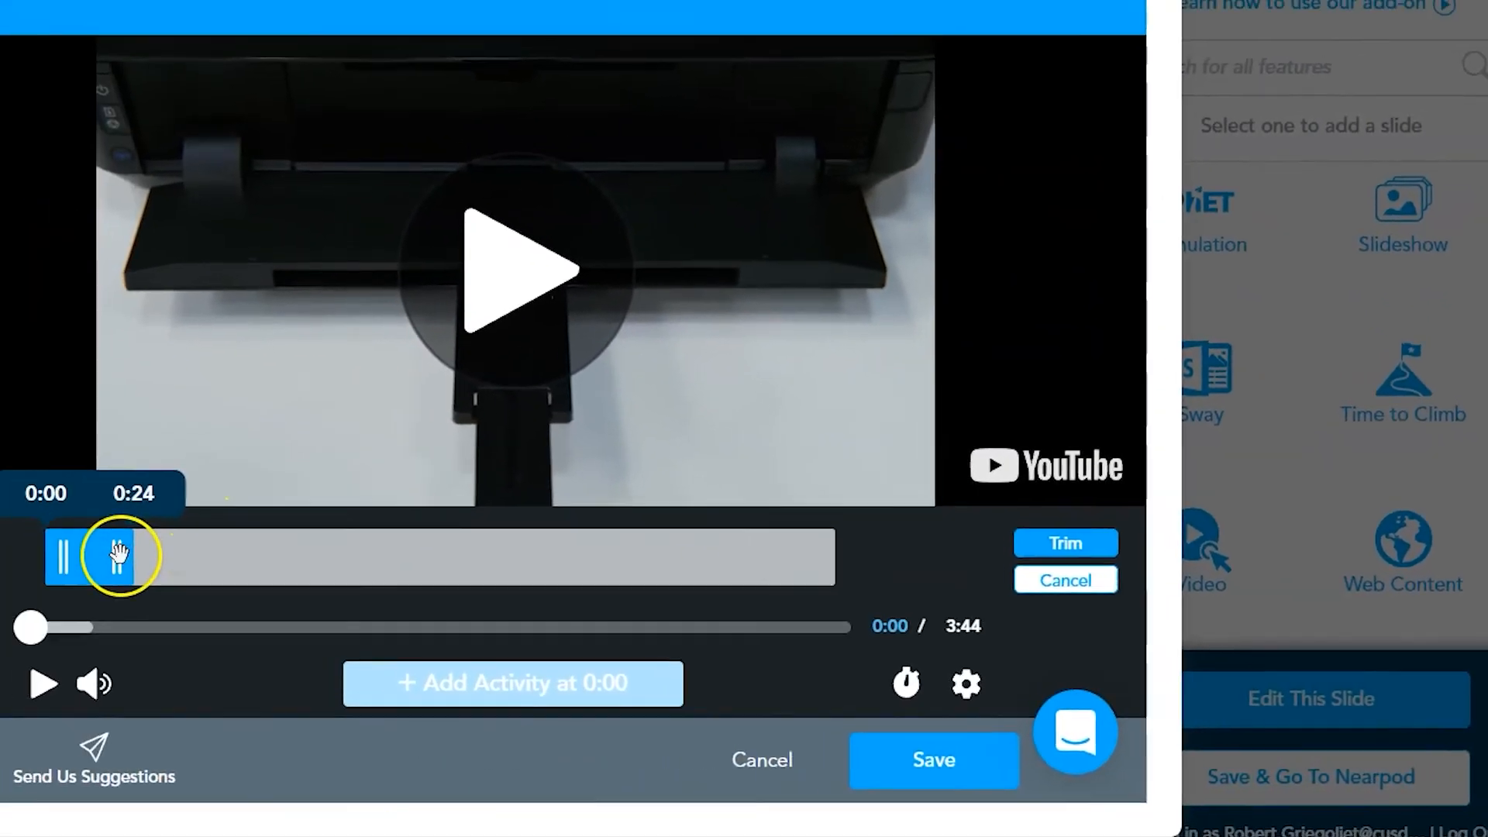
left_click_drag(121, 558, 750, 597)
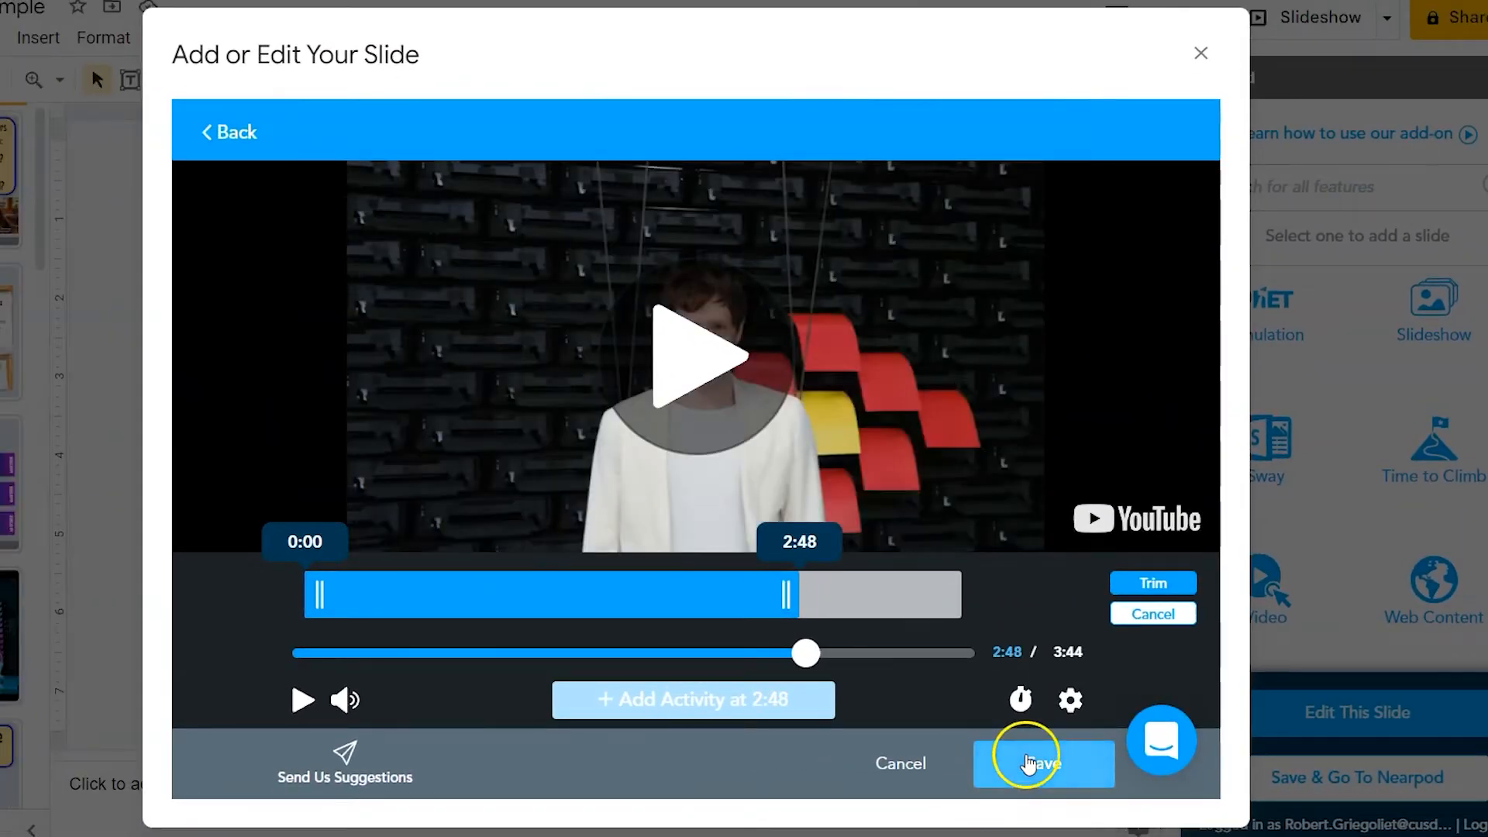
left_click(1153, 589)
left_click(1051, 766)
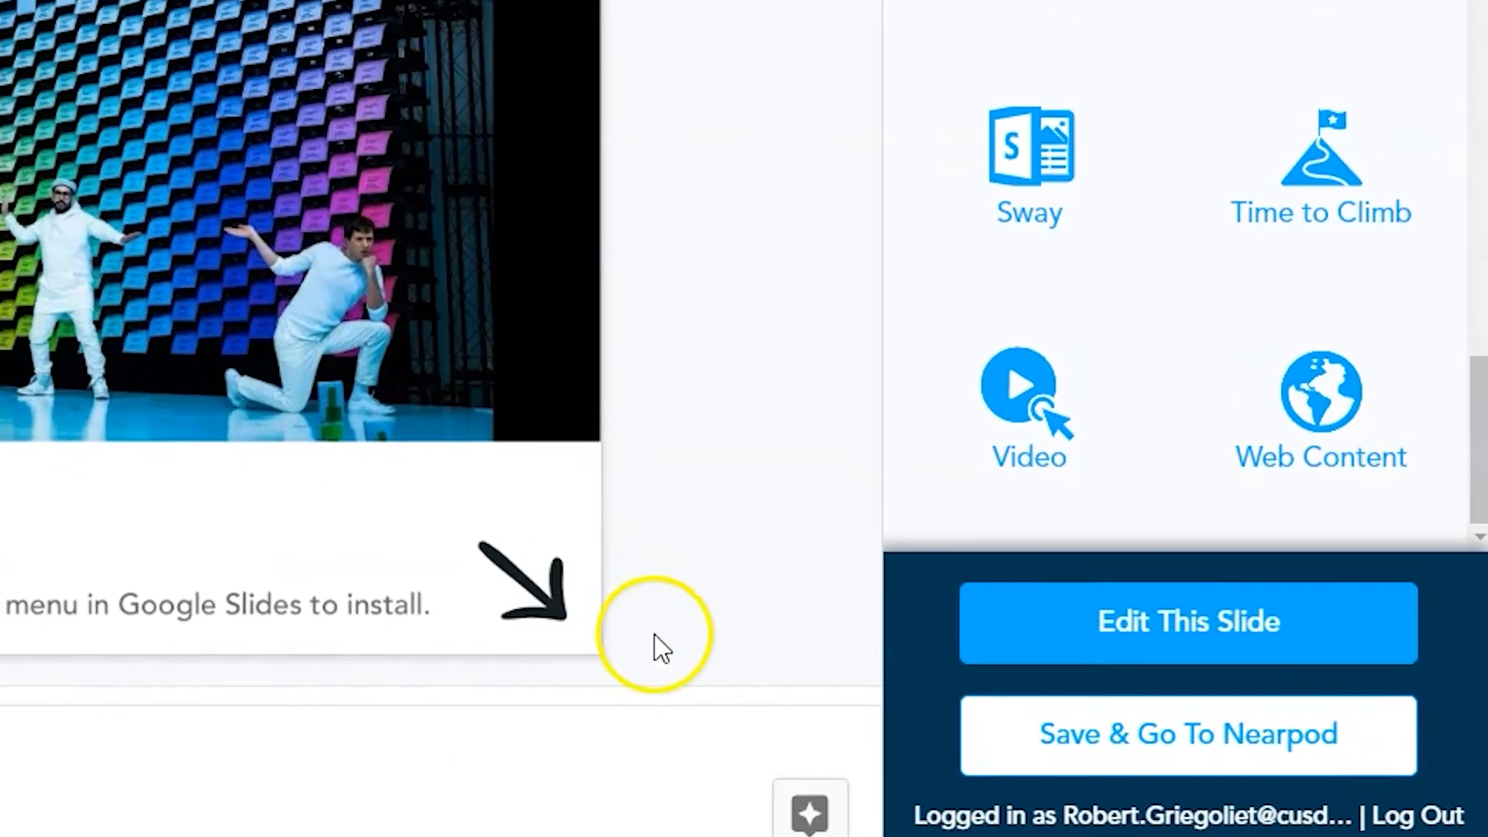
Step: Save the lesson to Nearpod and open the Nearpod Example lesson for editing from My Lessons
left_click(1109, 733)
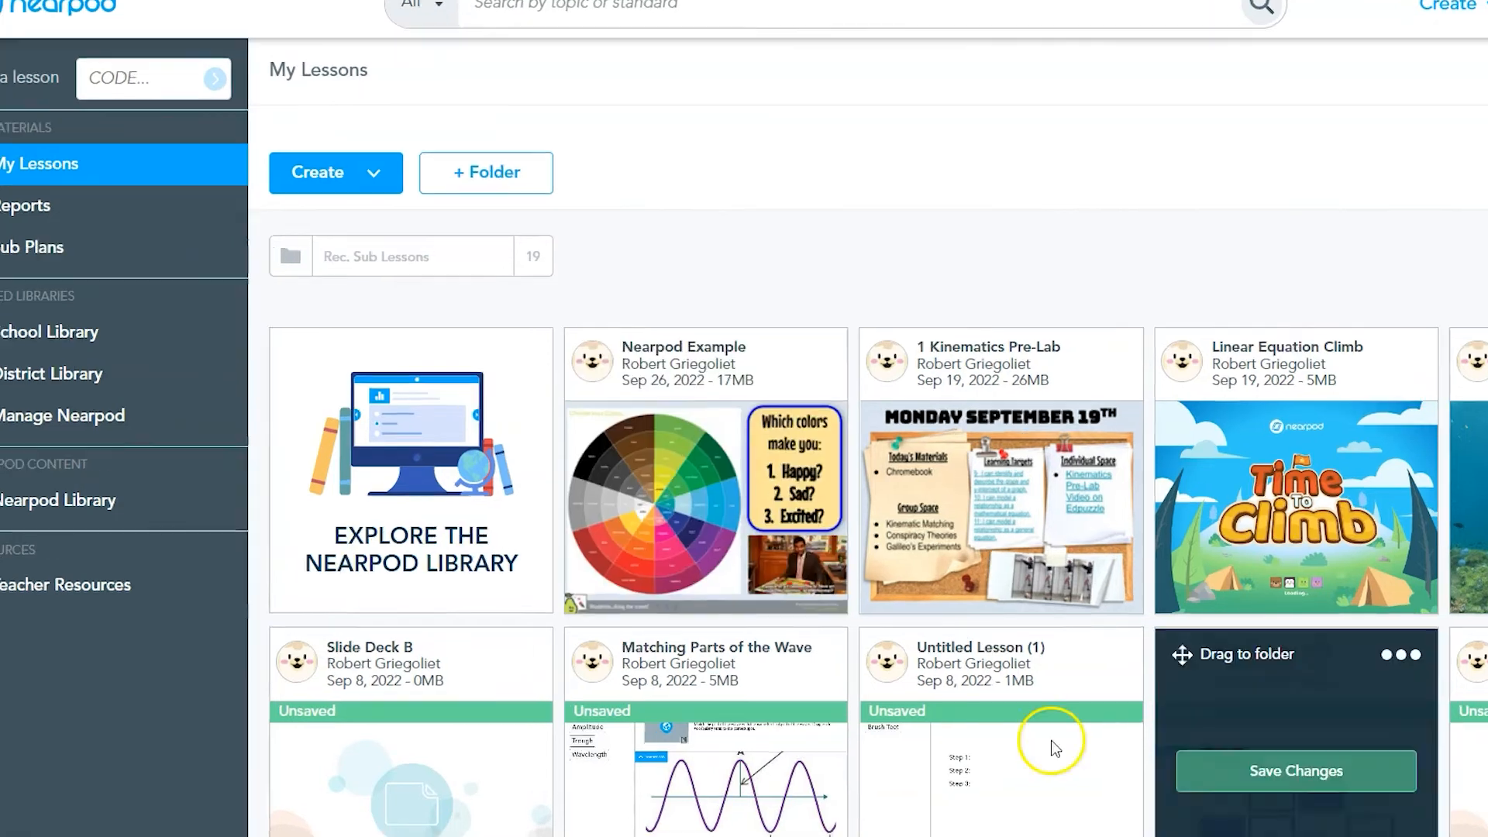
mouse_move(770, 544)
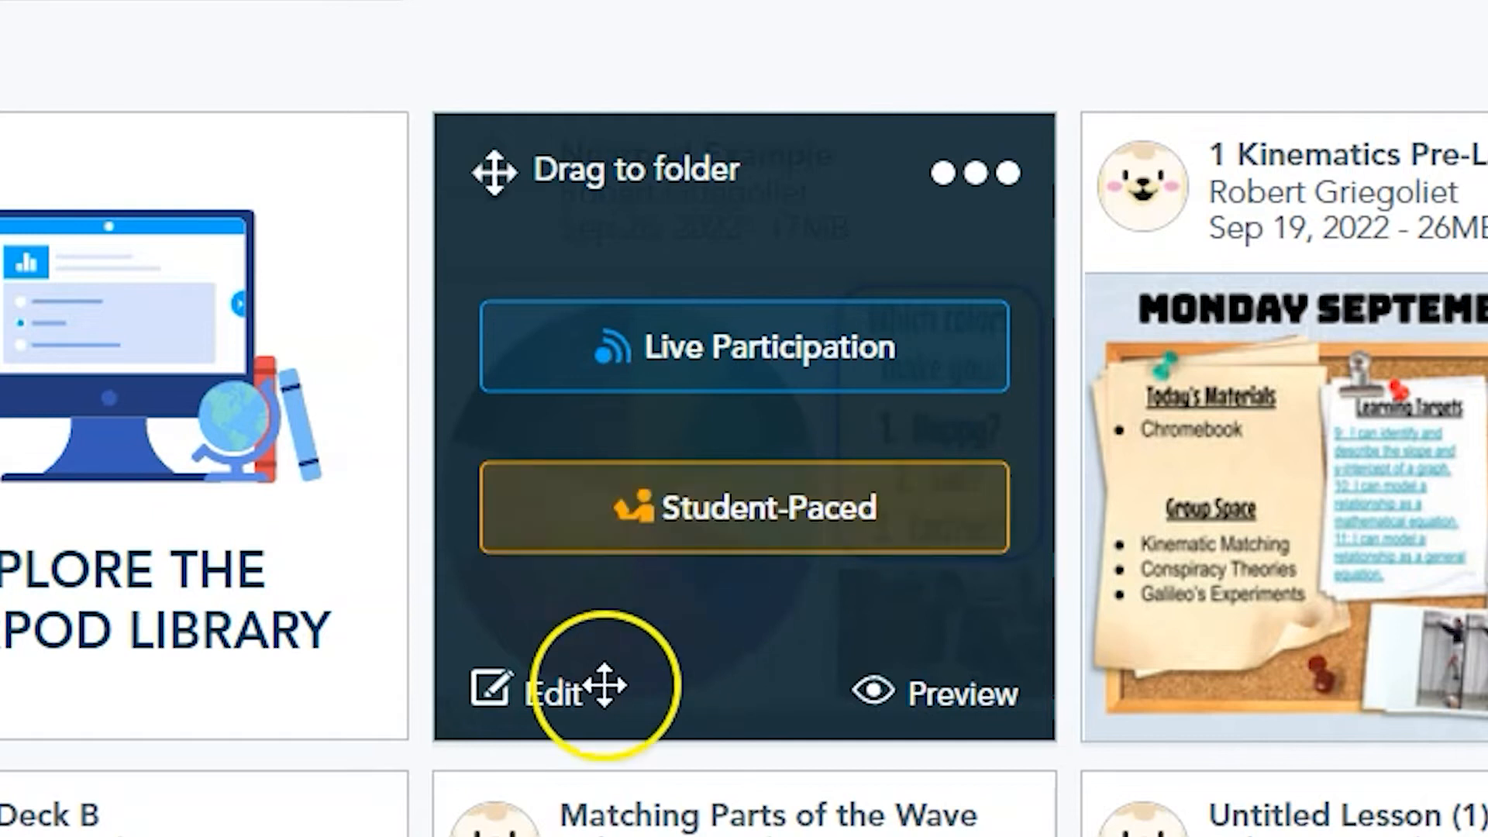
left_click(518, 691)
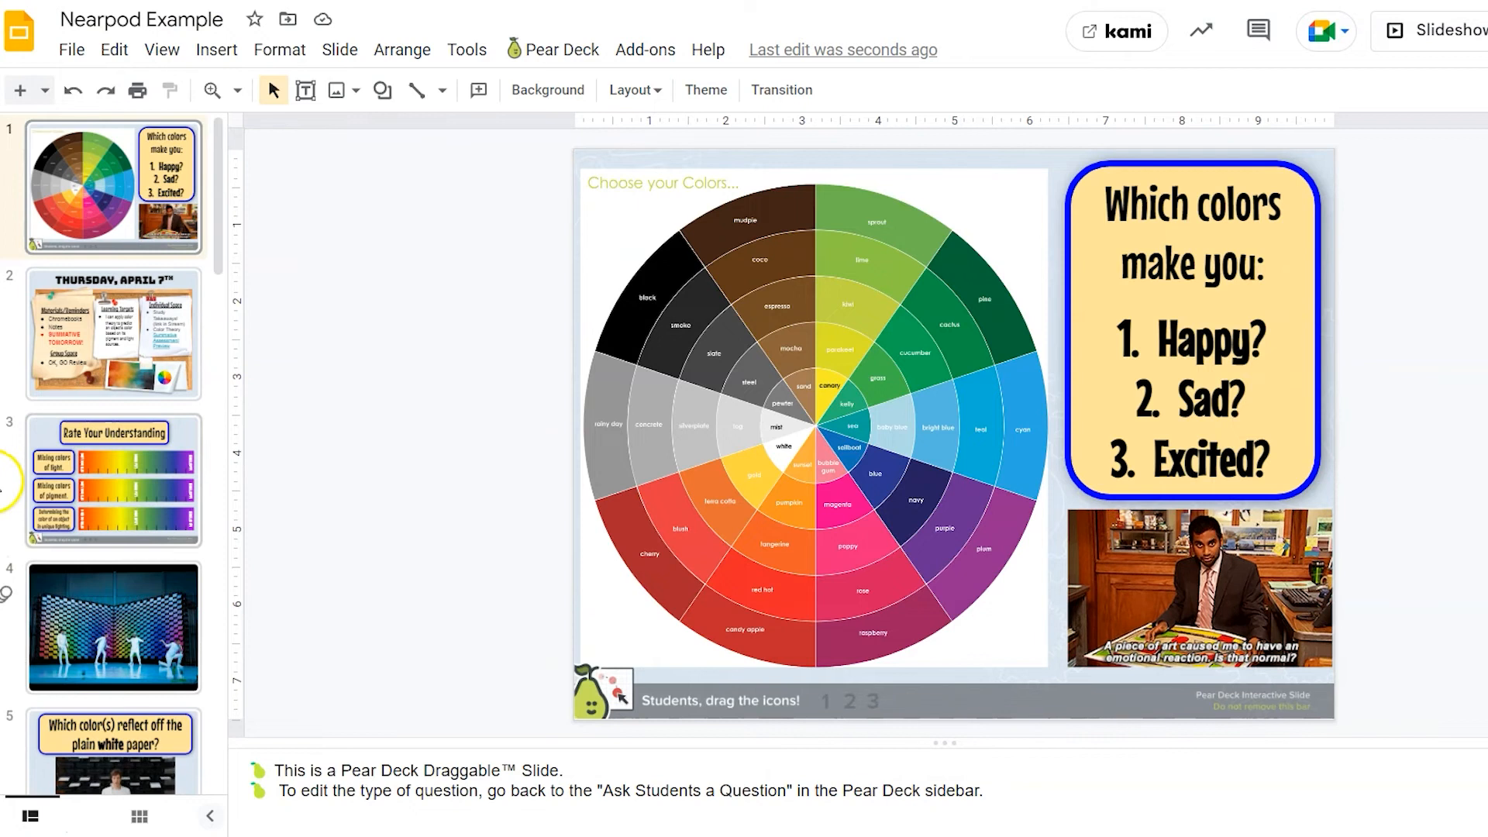
Step: Delete slide 7, the original embedded video slide that precedes the Nearpod video slide
left_click_drag(233, 216, 163, 404)
left_click(159, 403)
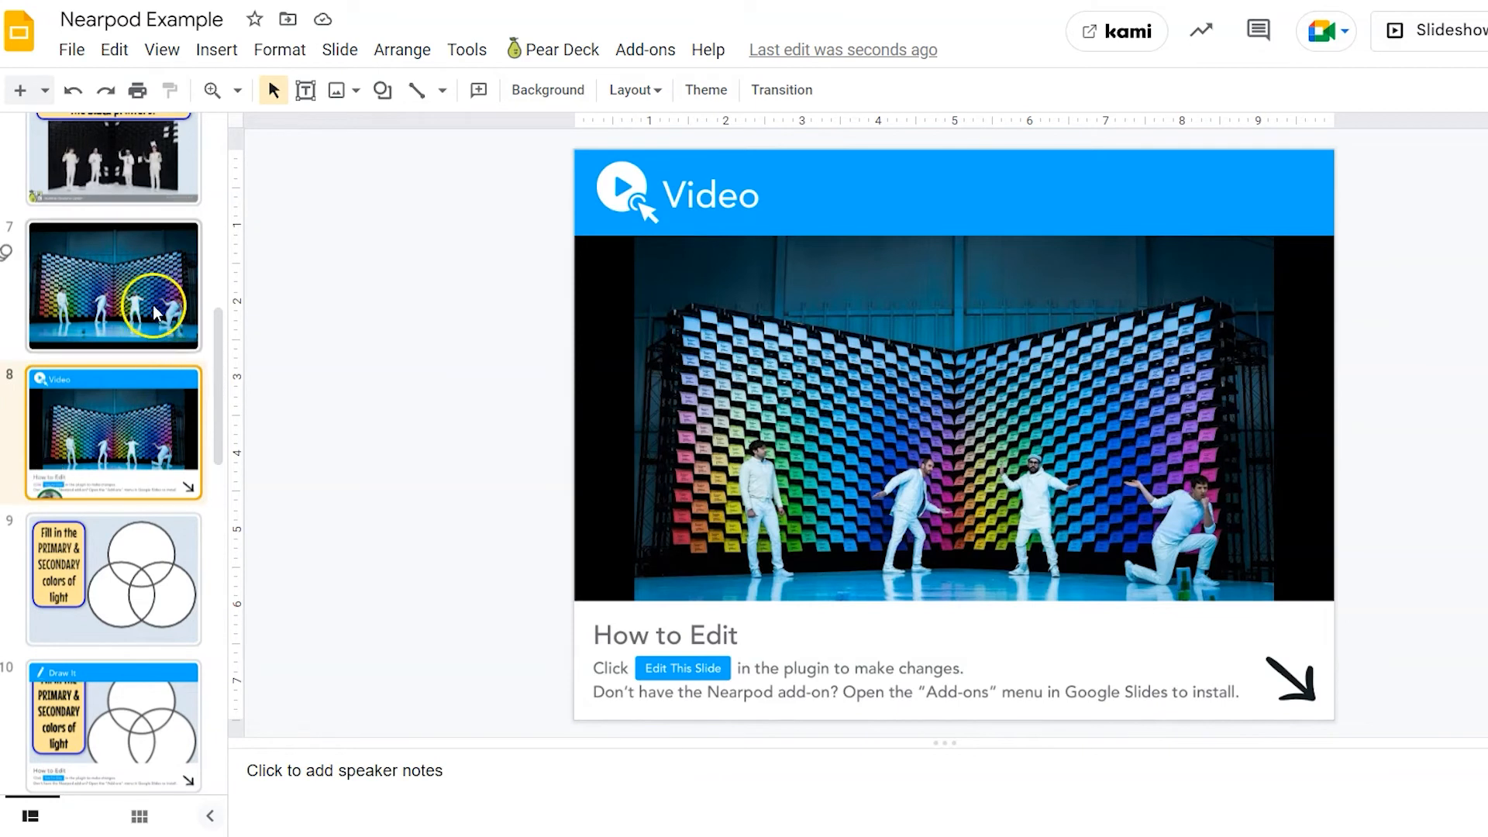
left_click(154, 311)
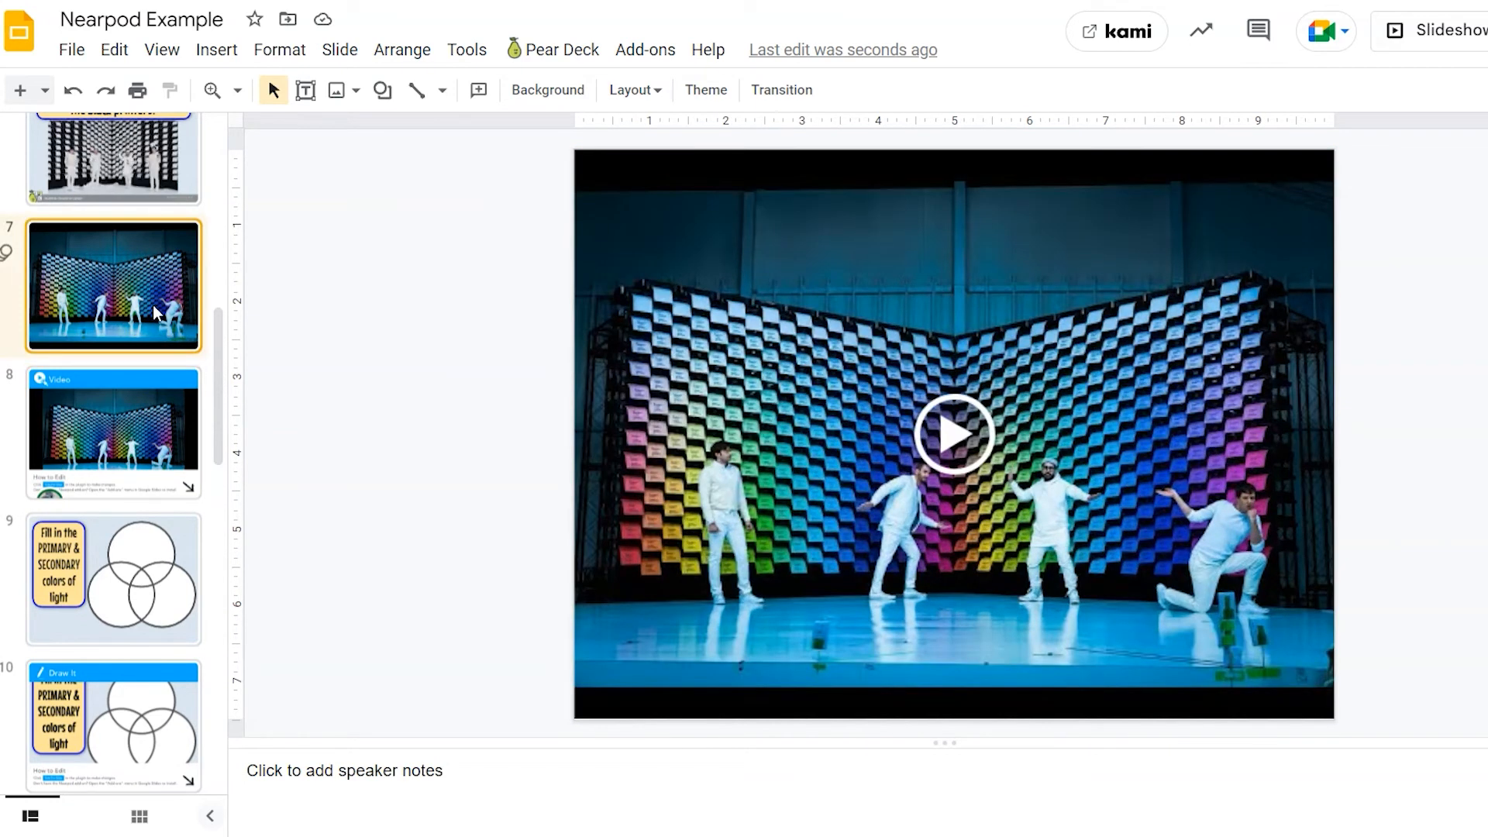
key("Delete")
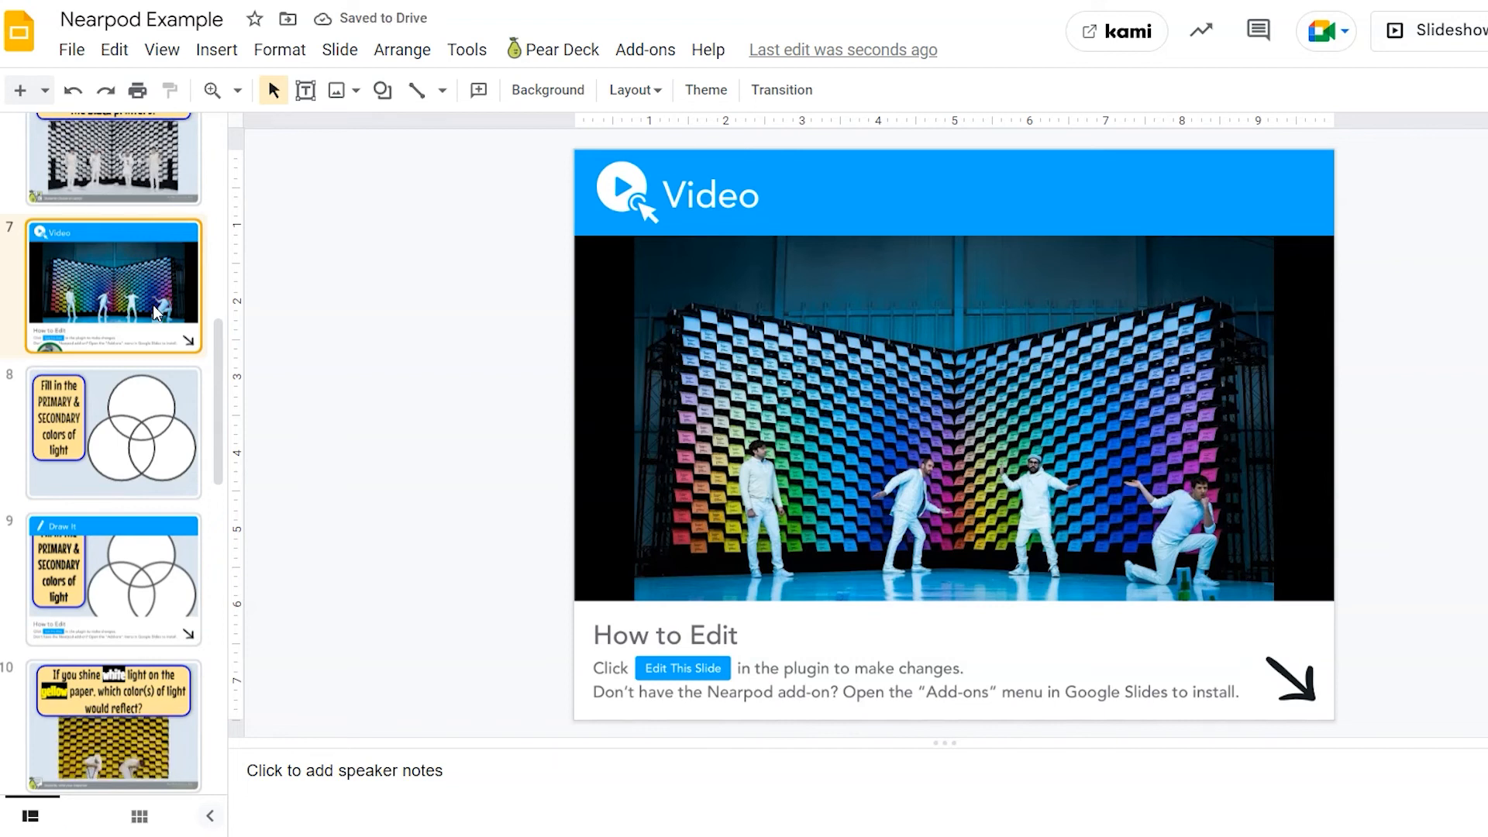
Step: Open the Nearpod add-on again and save the edited presentation to Nearpod
left_click(644, 49)
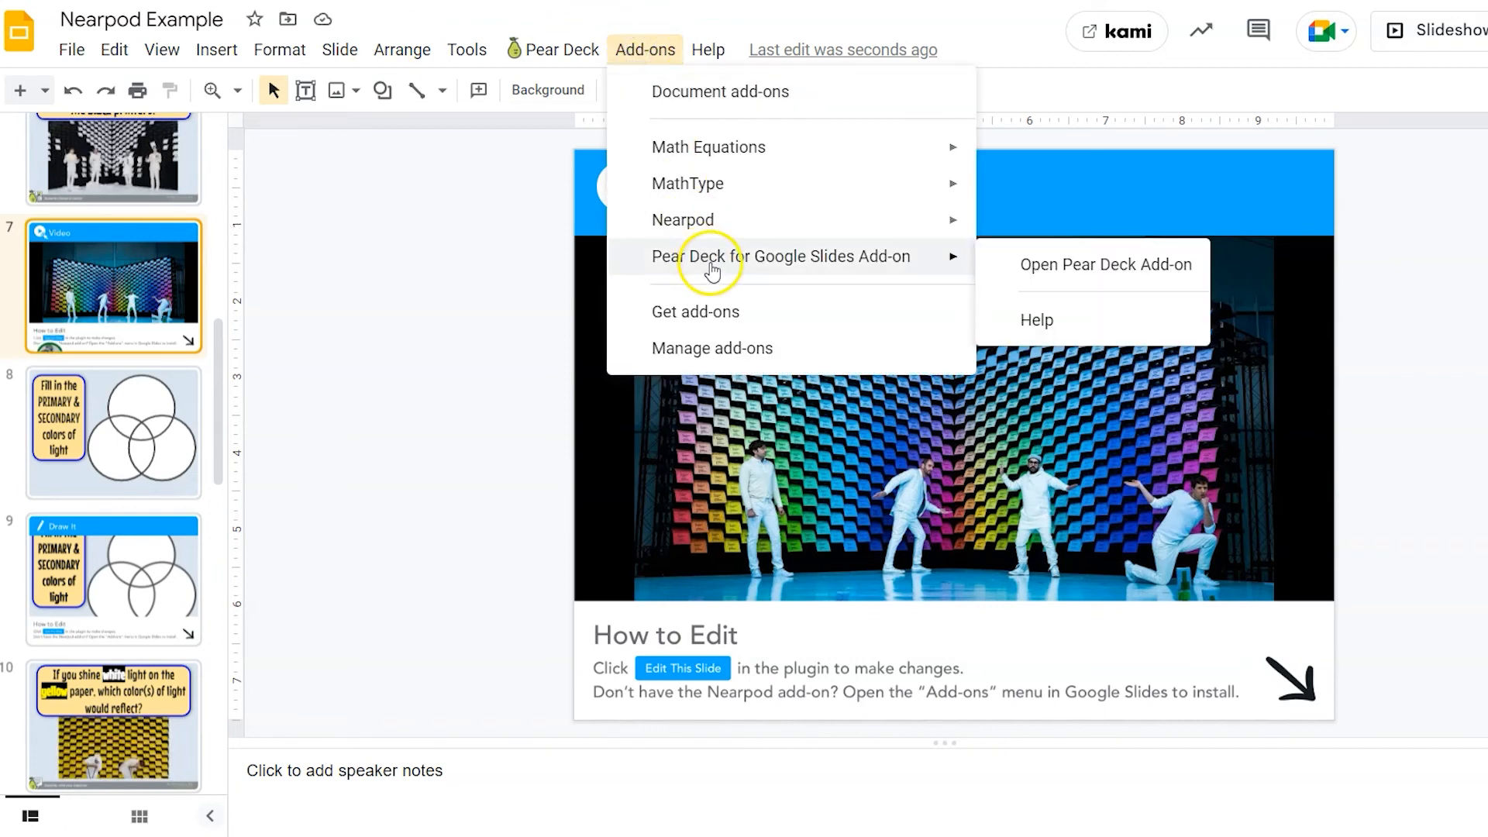
mouse_move(975, 223)
left_click(999, 225)
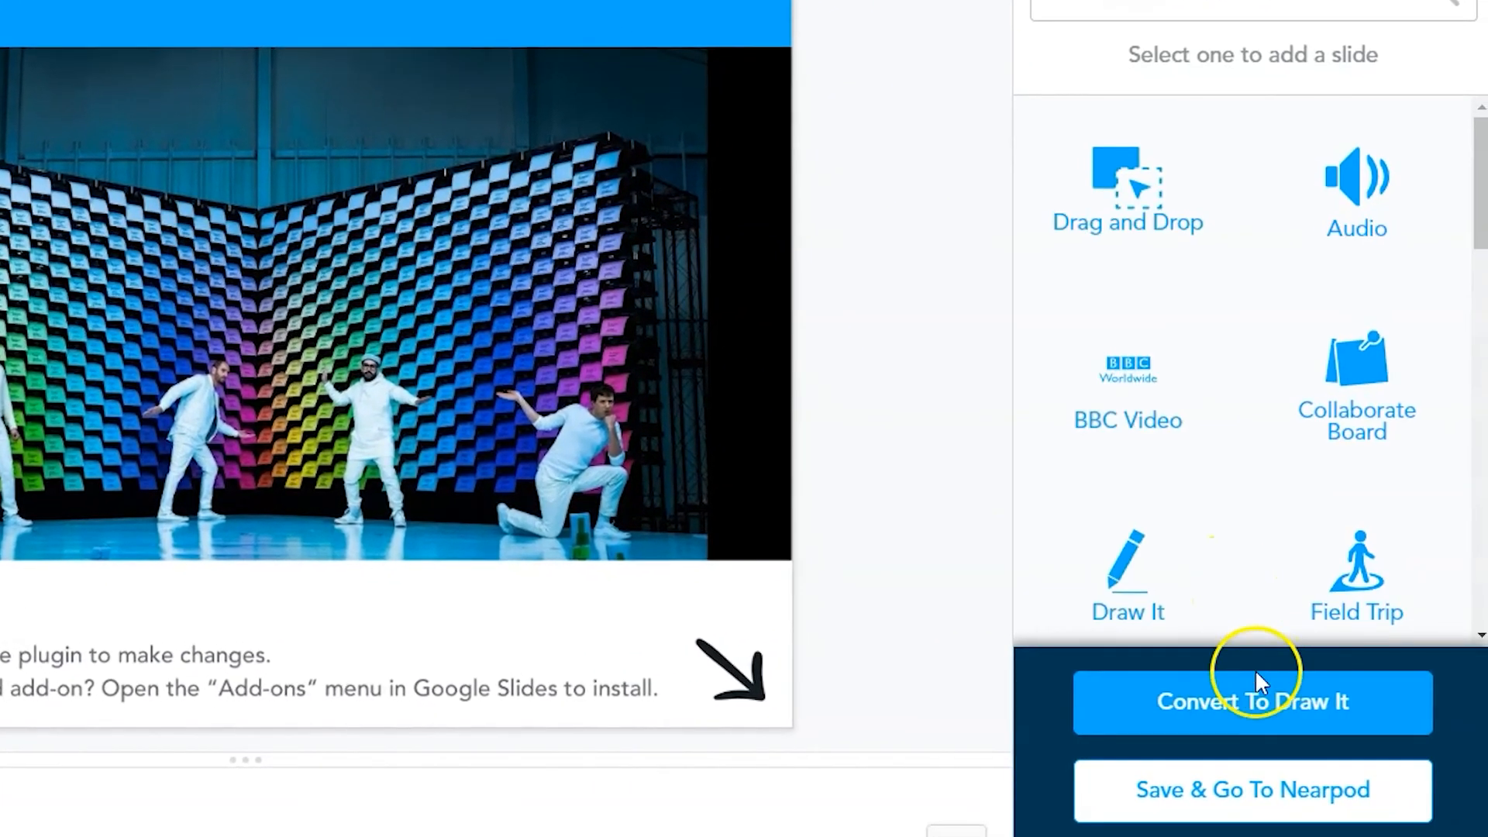
left_click(1200, 797)
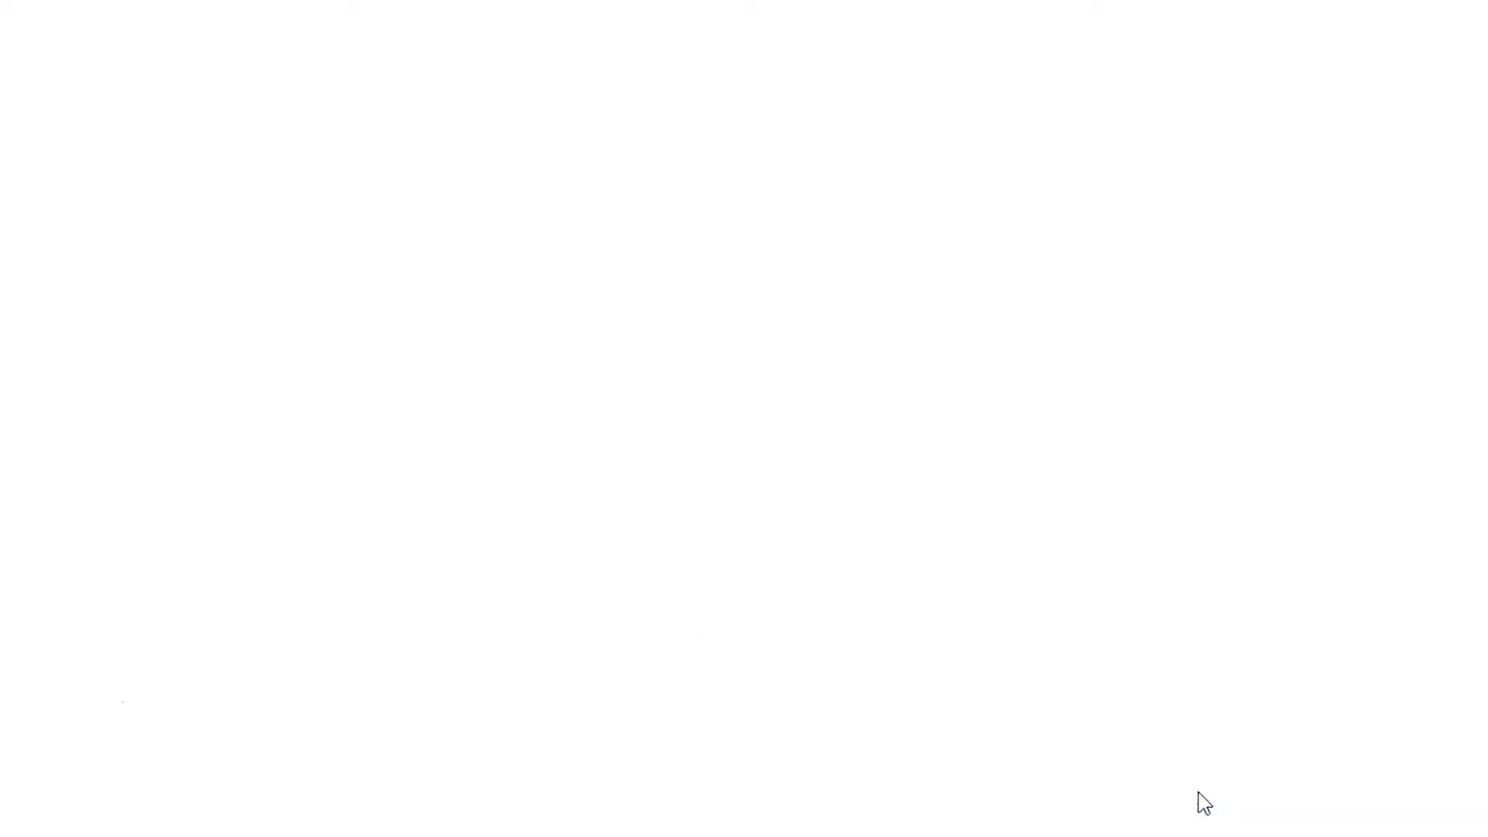